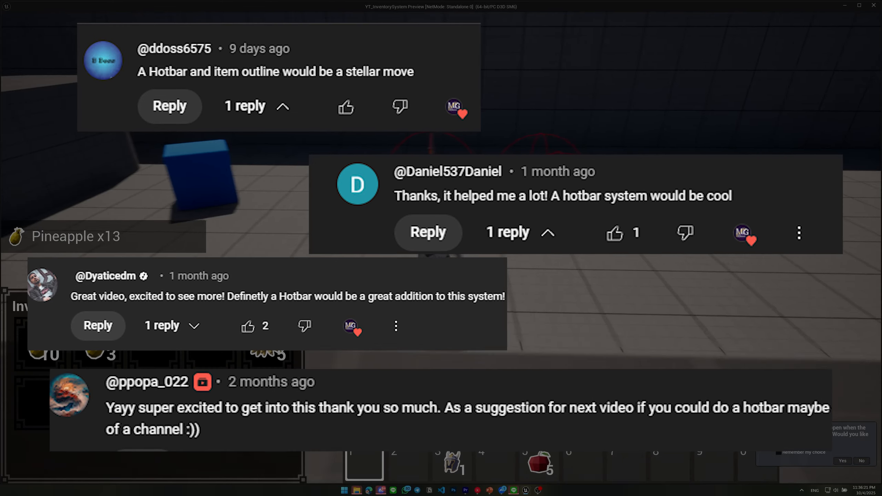
Pick up nearby items in the game preview and rearrange fruit, helmet and axe between the inventory and the hotbar slots
key(e)
key(e)
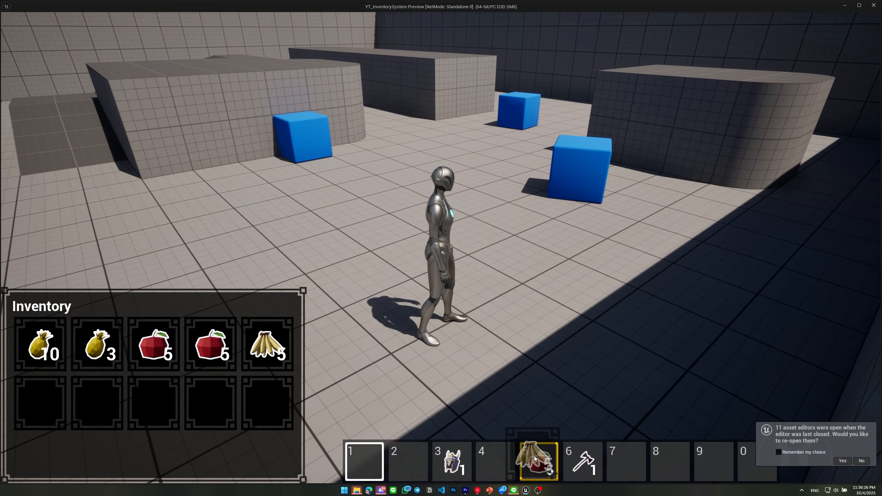
drag(535, 459, 536, 460)
drag(452, 461, 672, 459)
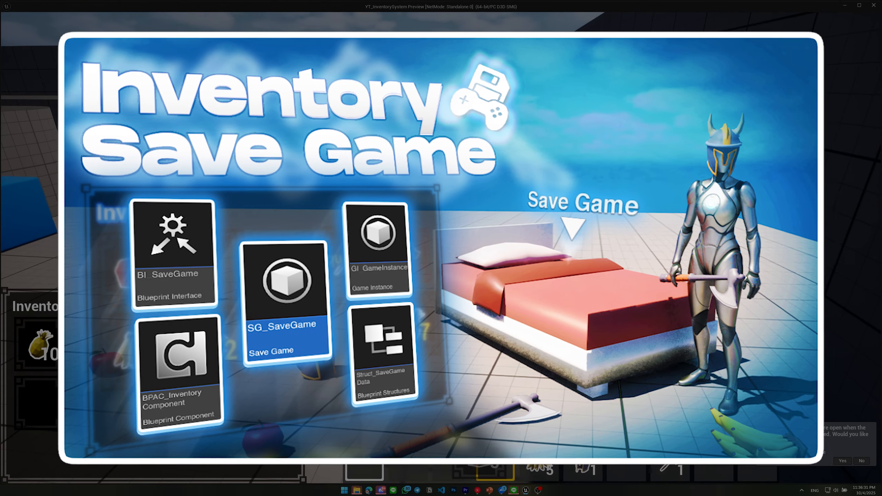
drag(217, 344, 456, 471)
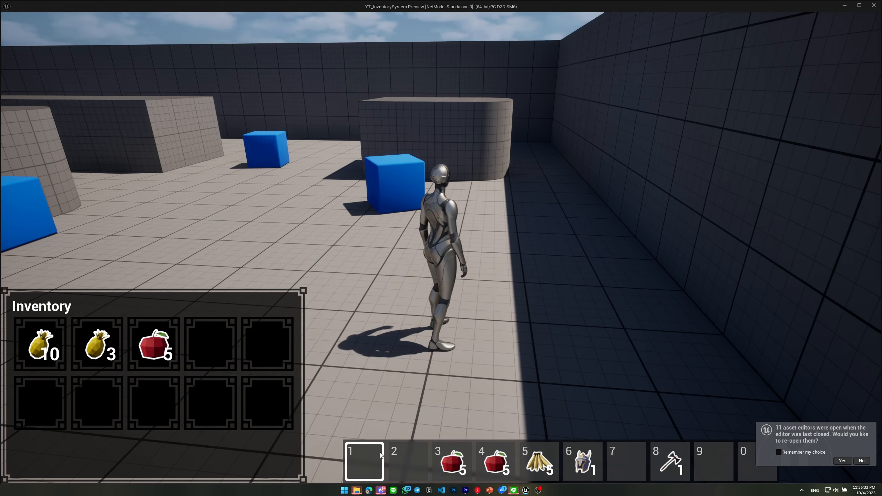
mouse_move(583, 460)
mouse_down()
mouse_move(546, 460)
mouse_move(583, 460)
mouse_up()
drag(495, 460, 532, 435)
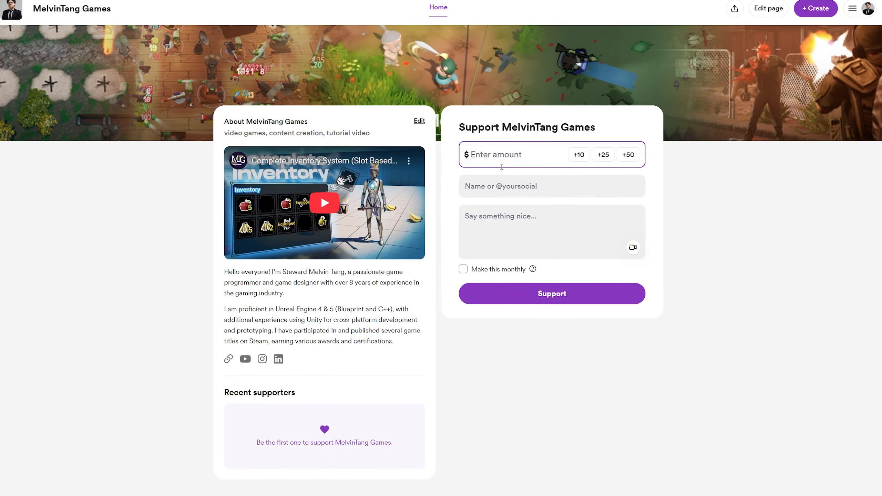
Enter a support amount of $1 on the web support page and go through the name and message fields
text(1)
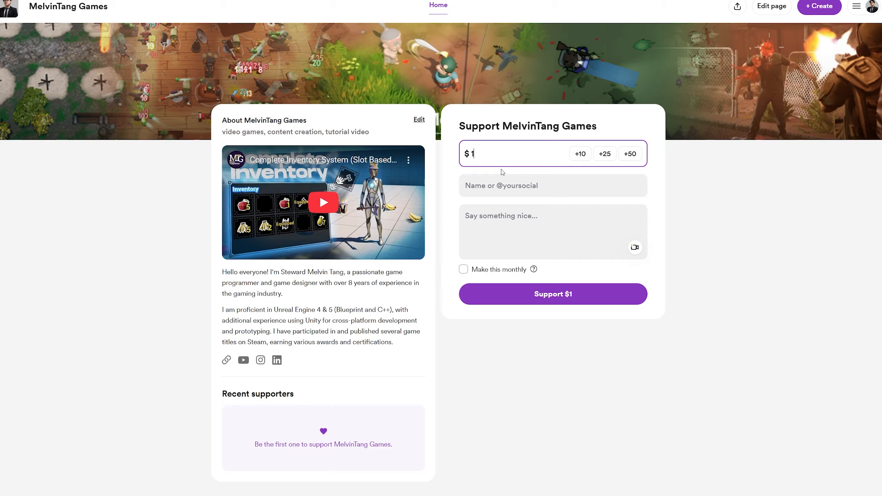
click(565, 185)
click(560, 215)
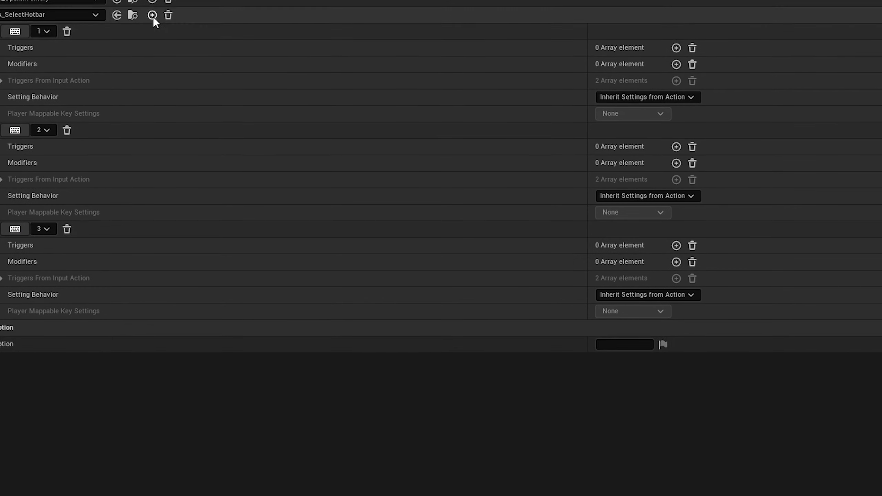
Add another key binding to the SelectHotbar input action mapping
click(152, 15)
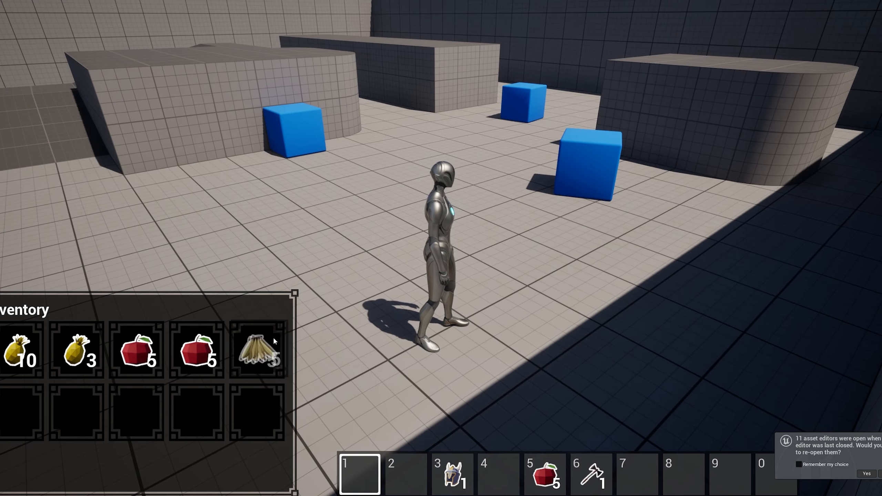
Rearrange the previewed hotbar with bananas in slot 5, helmet in 6, axe in 8 and apples in slots 3 and 4
drag(275, 342, 542, 473)
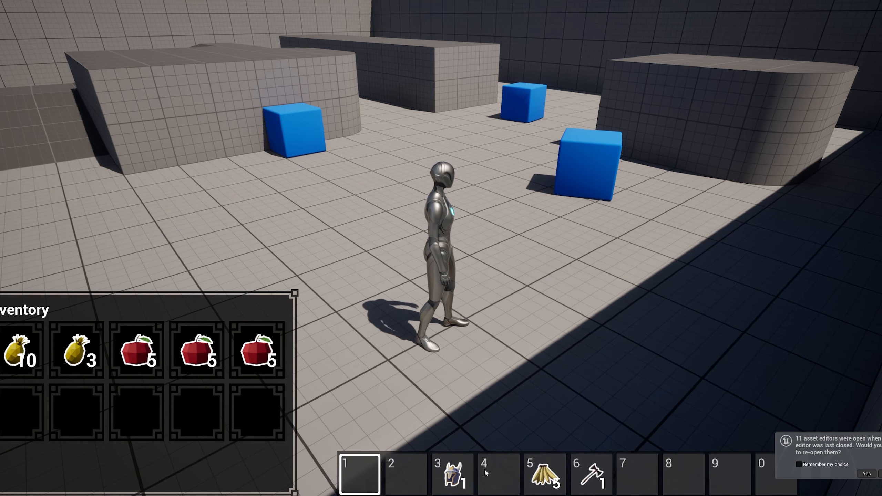
drag(452, 472, 686, 469)
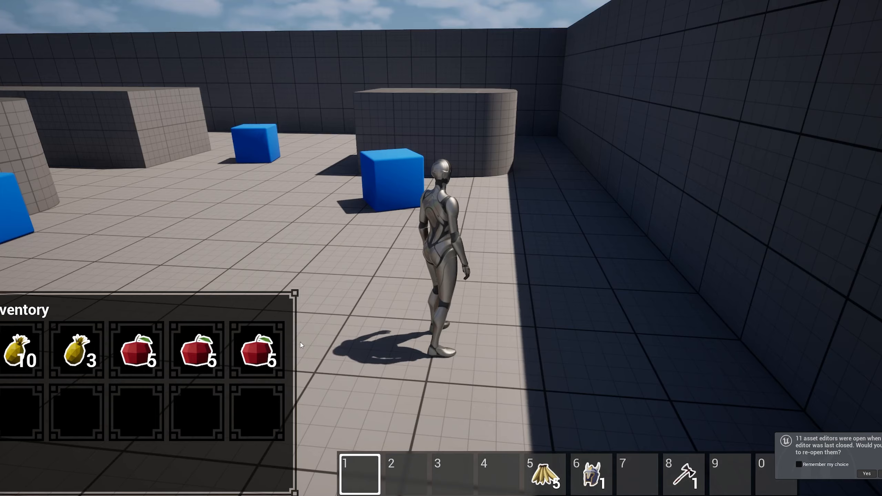
drag(257, 349, 487, 465)
drag(205, 342, 458, 486)
key(Escape)
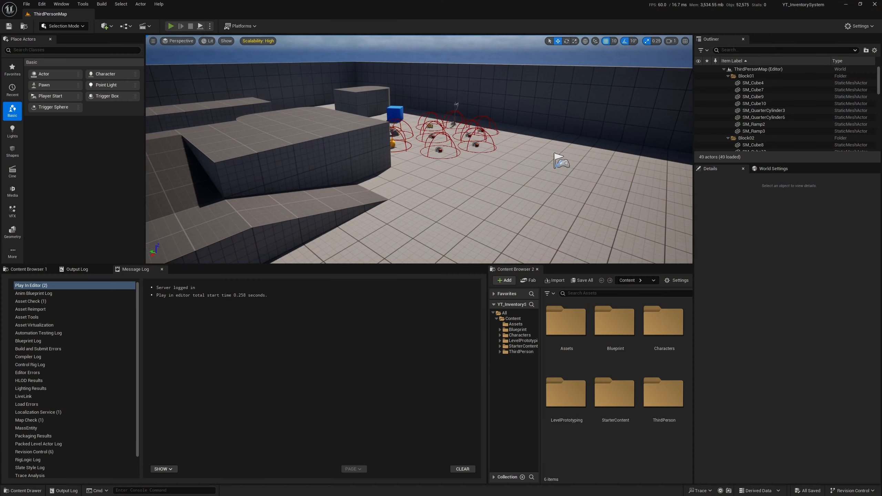
Play the level in full screen, open the character's inventory and look around the item pickups
key(alt+p)
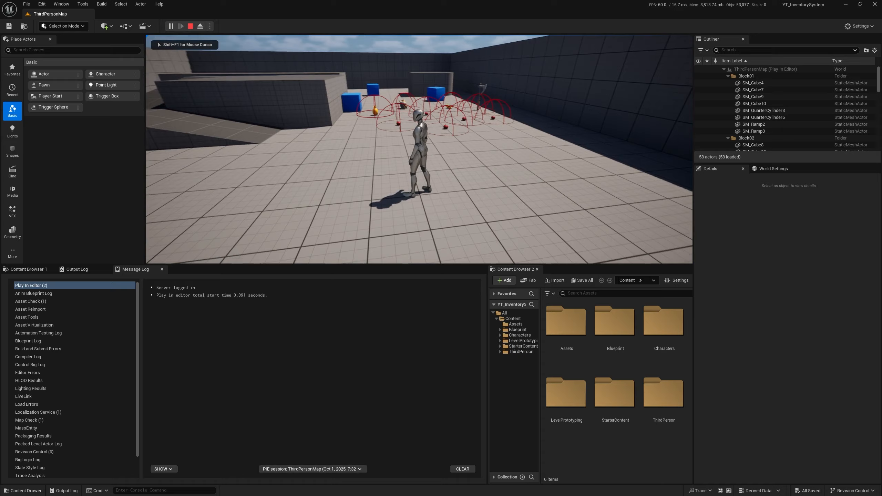
key(d)
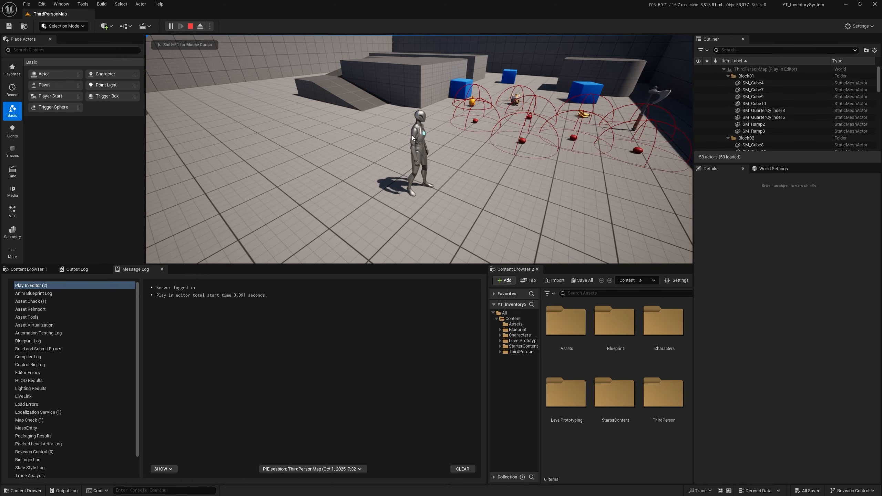
key(F11)
key(Tab)
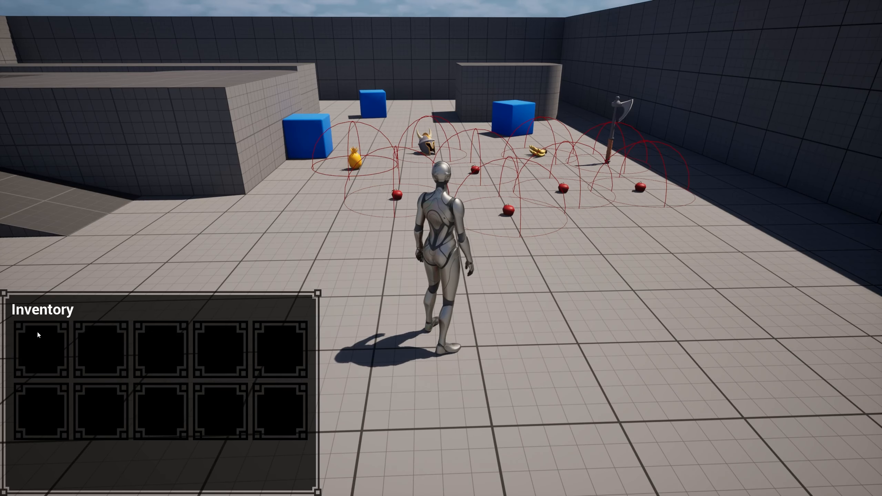
drag(514, 254, 473, 271)
key(w)
key(d)
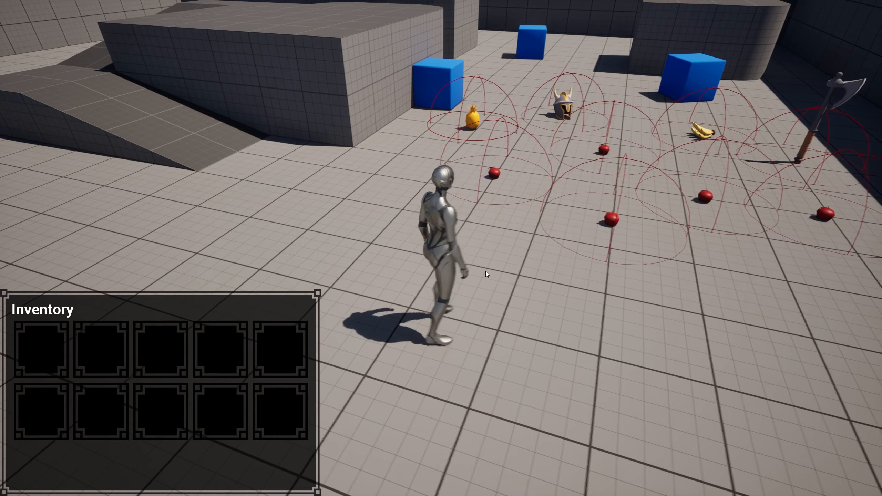
Move the character through the pickups to collect apples, the axe and the bananas with the inventory open
key(Tab)
key(w)
key(Tab)
drag(518, 251, 479, 267)
key(d)
drag(42, 350, 155, 356)
drag(160, 350, 222, 363)
drag(223, 358, 486, 100)
key(s)
key(a)
key(w)
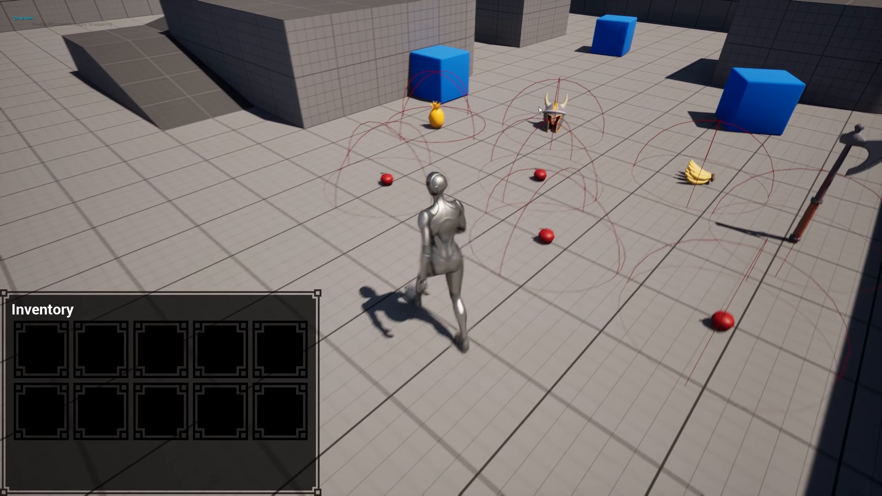
key(w)
drag(539, 107, 536, 220)
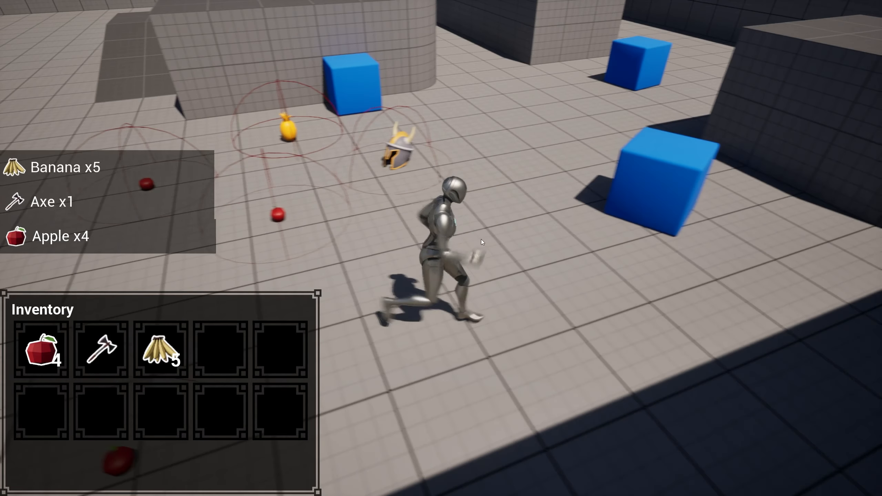
Consume one banana and equip the axe from the inventory
drag(161, 349, 126, 349)
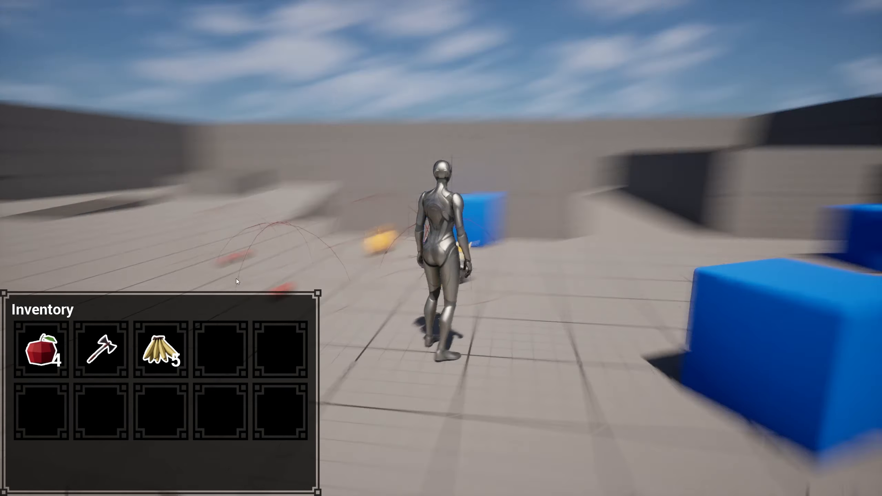
right_click(116, 356)
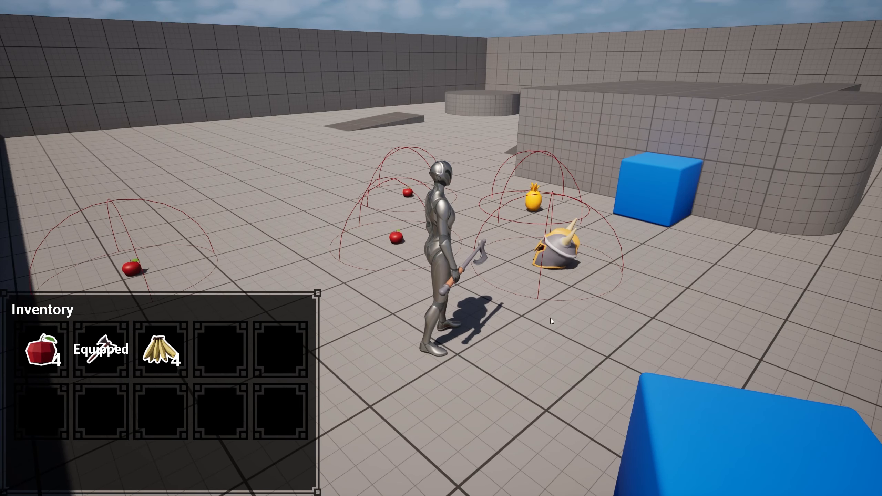
drag(182, 312, 243, 306)
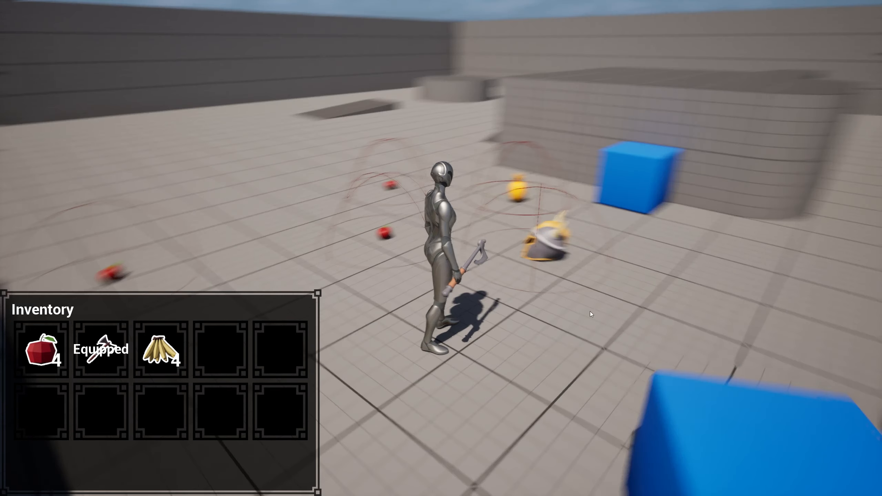
Collect and equip the helmet, pick up the pineapples, and end the play session
key(w)
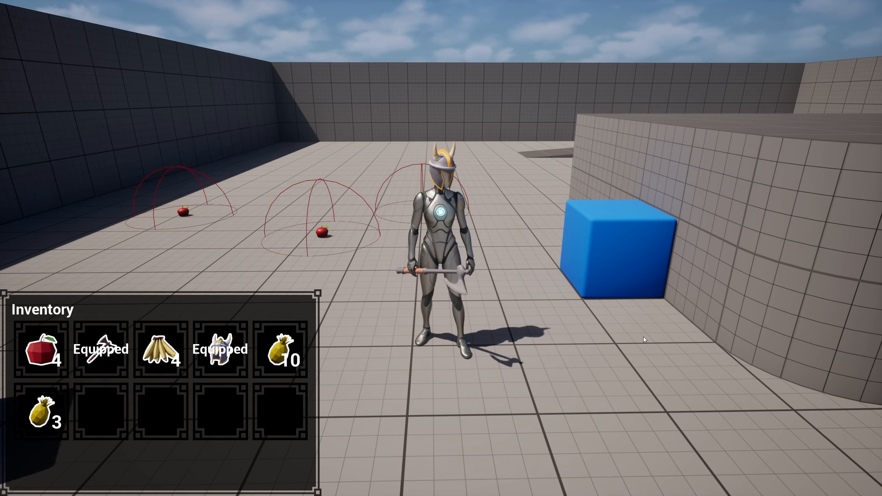
key(Escape)
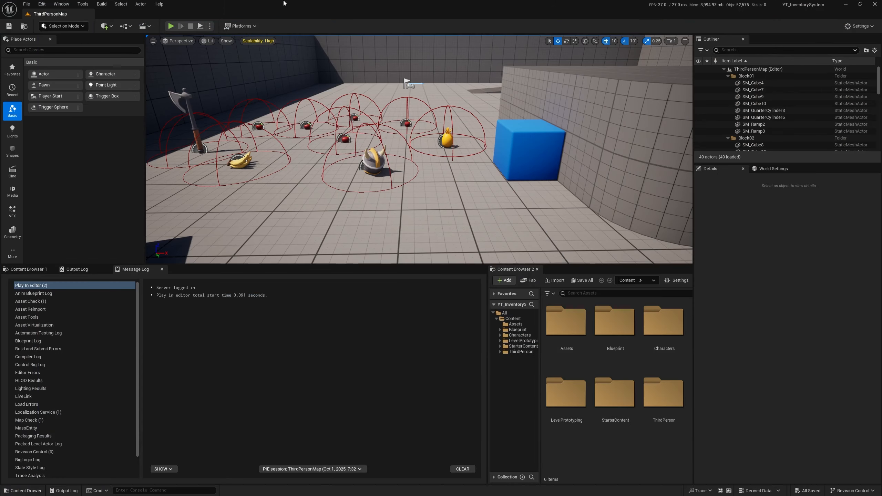
Replay the level, open the inventory to check the saved items and equipment, and stop playing
click(171, 26)
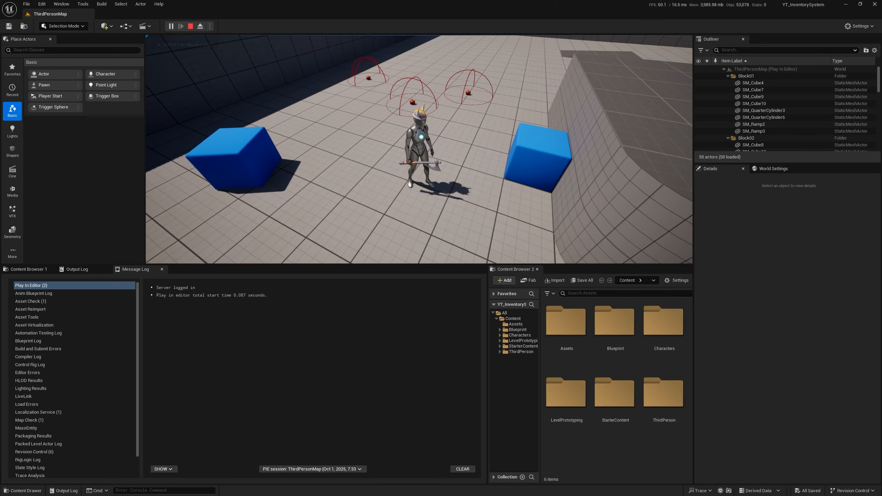
key(i)
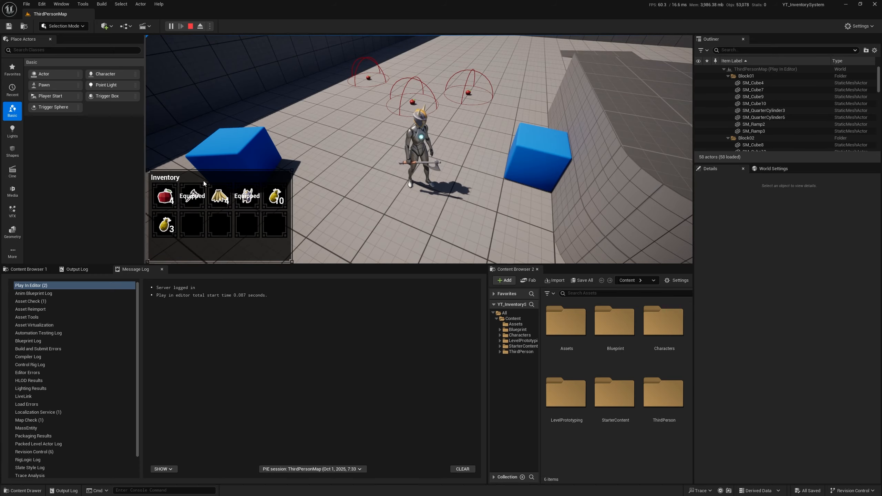
click(191, 27)
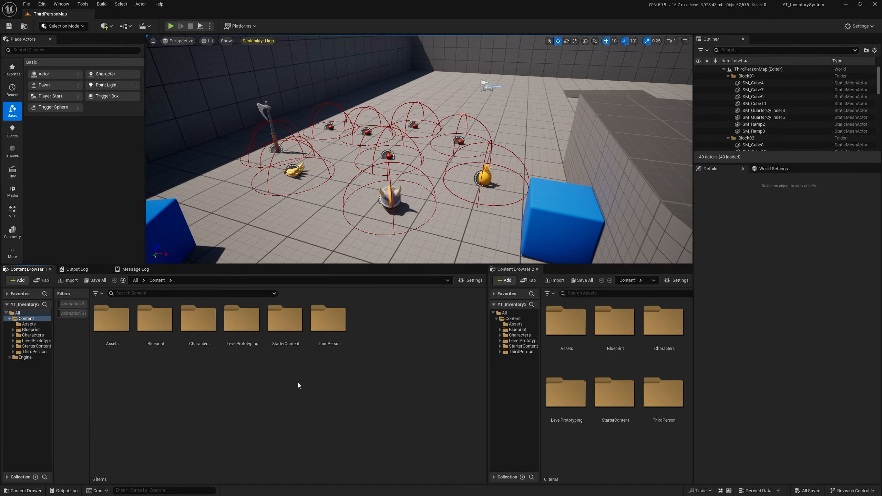
Create a folder named Hotbar inside the Blueprint/UI content folder and open it
double_click(155, 319)
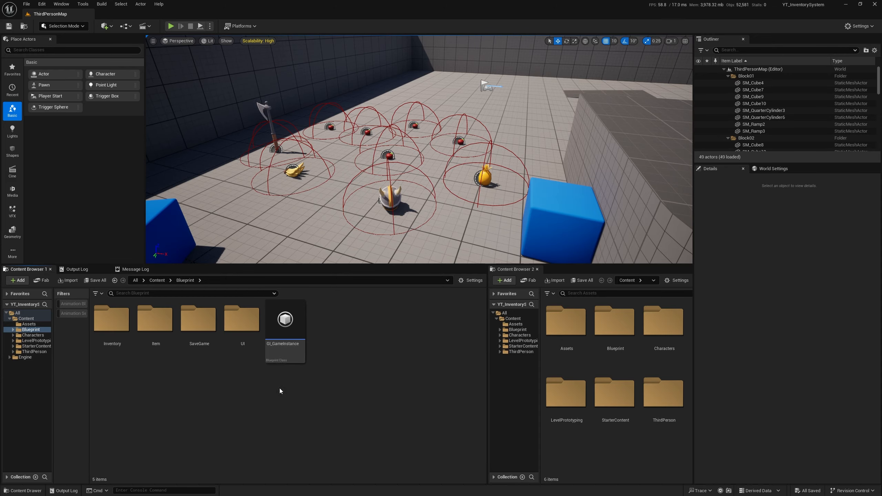
double_click(242, 319)
right_click(394, 404)
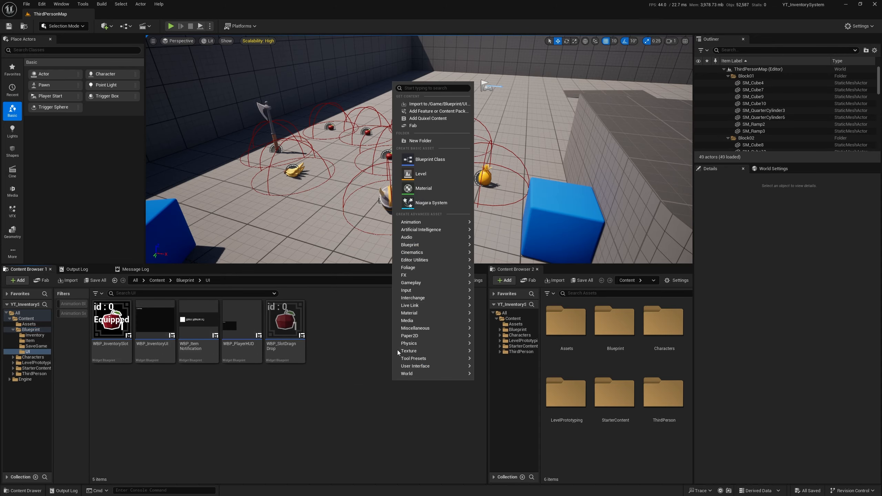
click(420, 140)
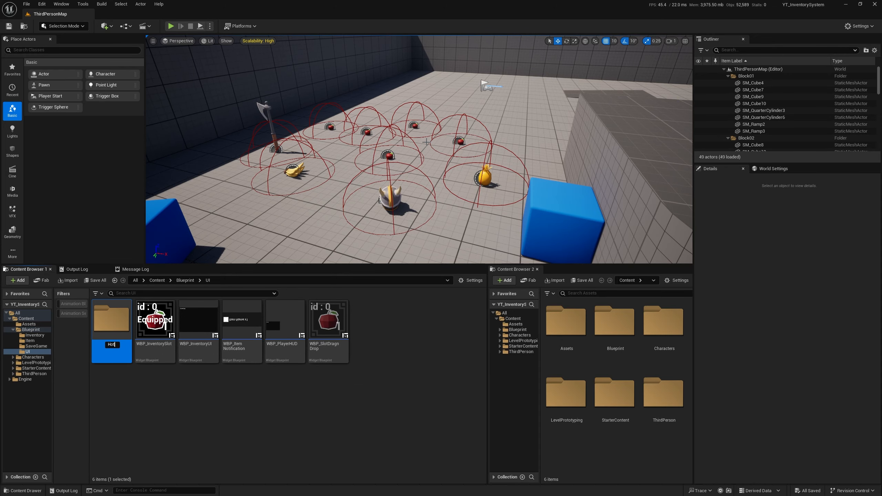
double_click(108, 330)
Switch to File Explorer and import hotbar_outline.png from the project's Assets folder into the Hotbar content folder
key(super)
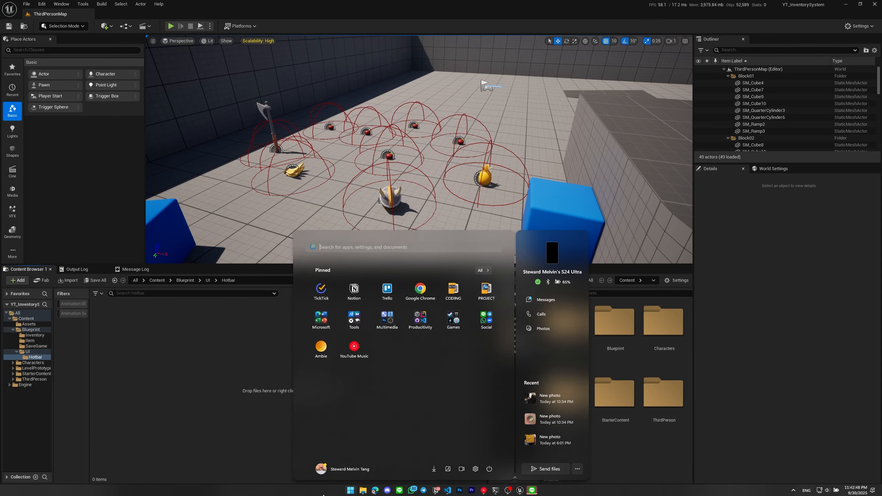
mouse_move(364, 490)
click(438, 456)
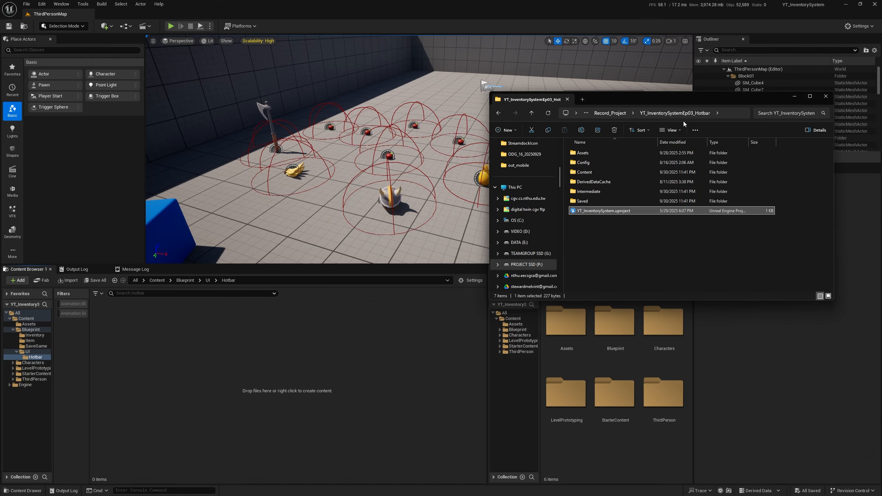
drag(706, 98, 620, 82)
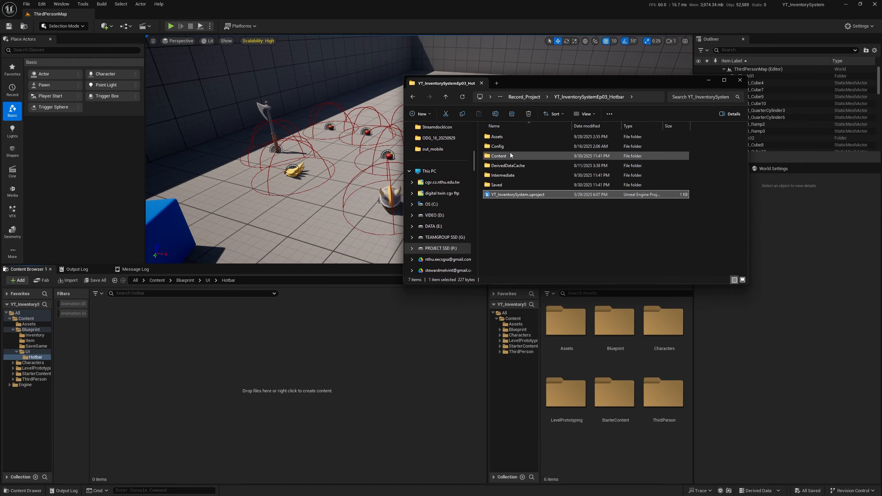
click(515, 140)
double_click(515, 140)
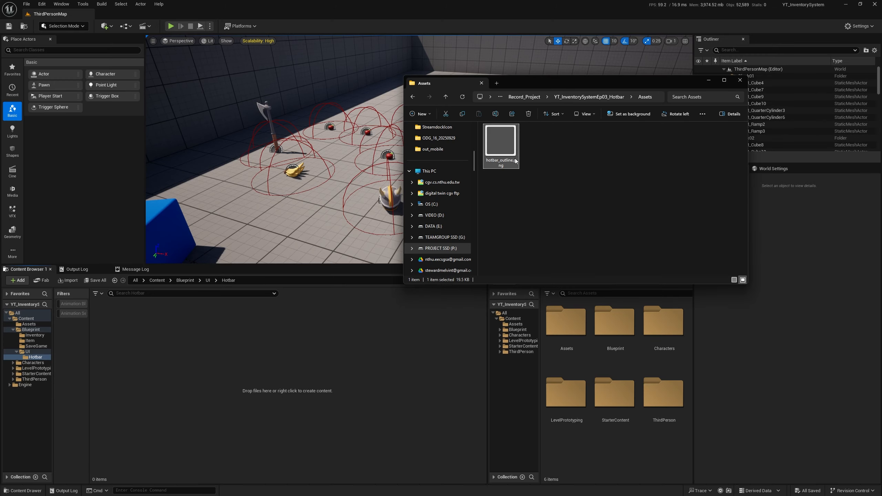
drag(355, 349, 356, 349)
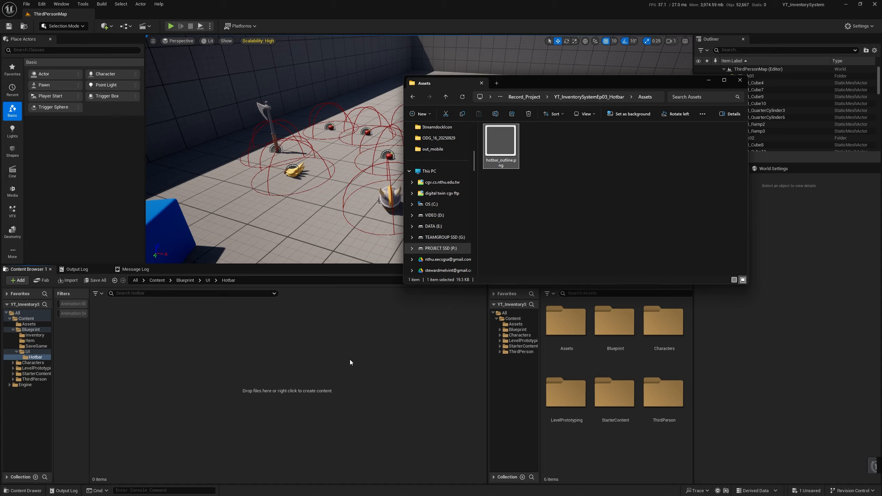
Create a User Widget blueprint named WBP_Hotbar in the Hotbar folder and open it in a maximized editor window
right_click(278, 362)
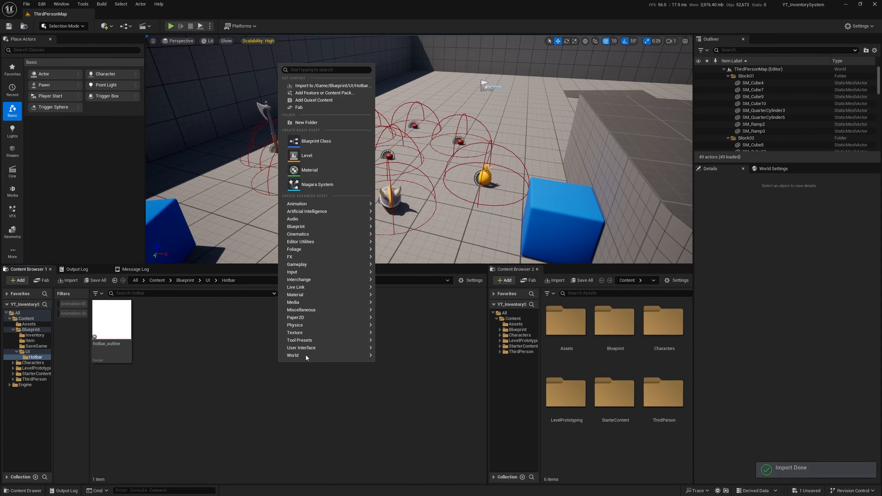
mouse_move(322, 349)
click(414, 413)
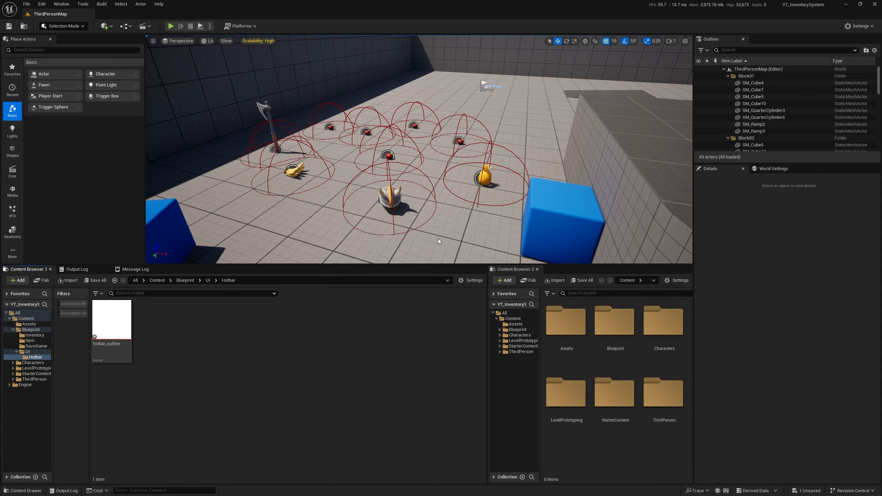
click(365, 201)
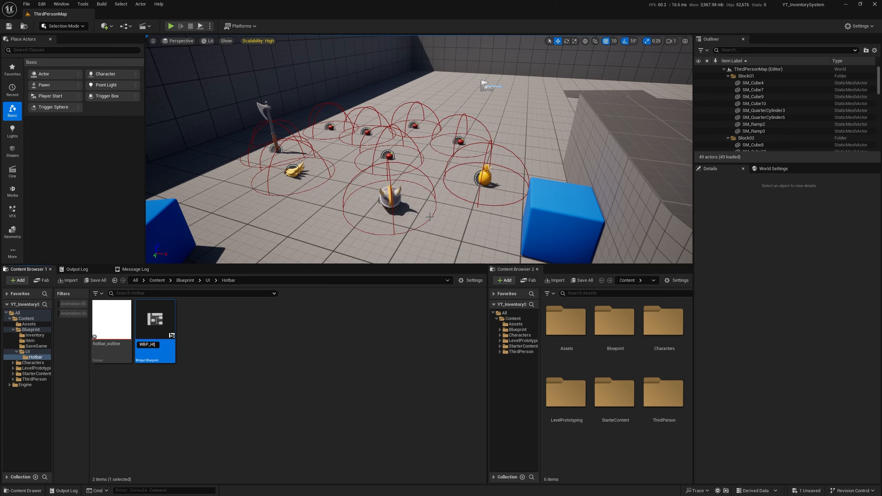
double_click(167, 326)
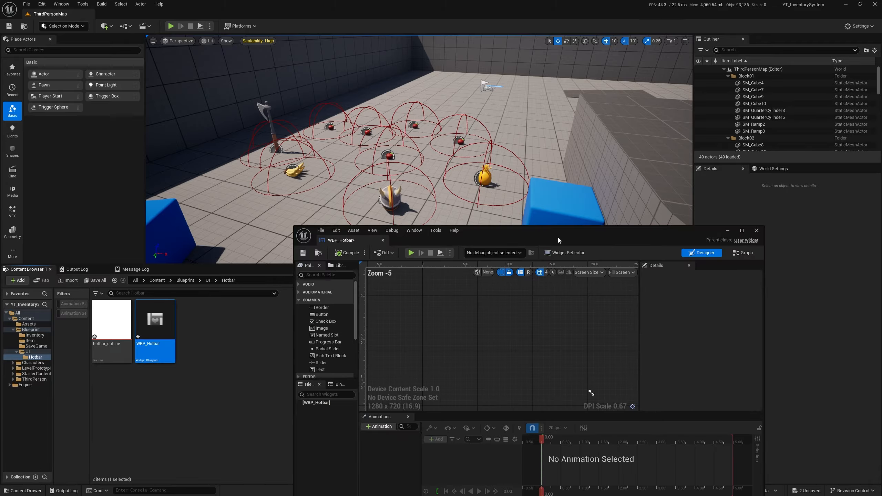
double_click(559, 237)
Switch the widget designer's preview size mode to Desired on Screen
scroll(582, 195, up, 5)
right_drag(351, 171, 511, 203)
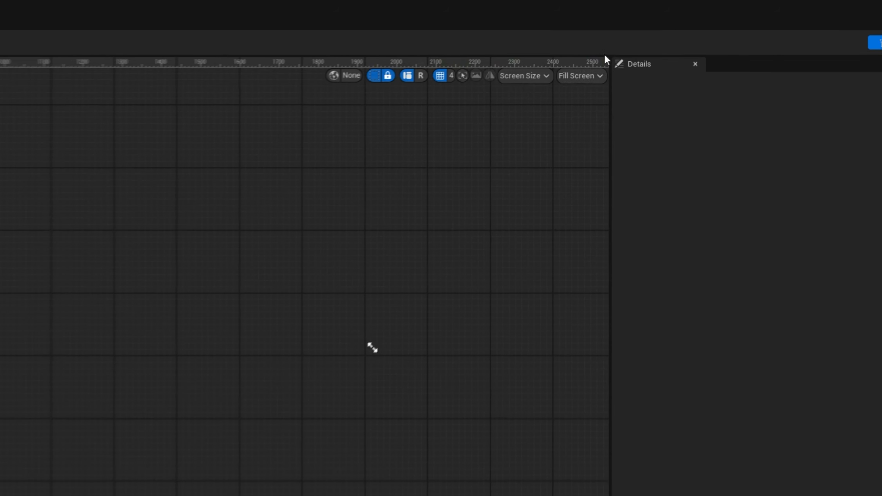
click(576, 76)
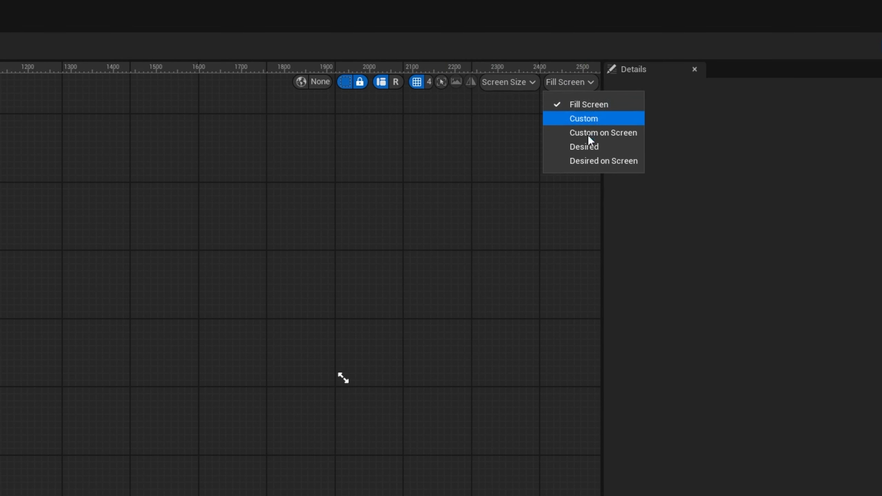
click(595, 162)
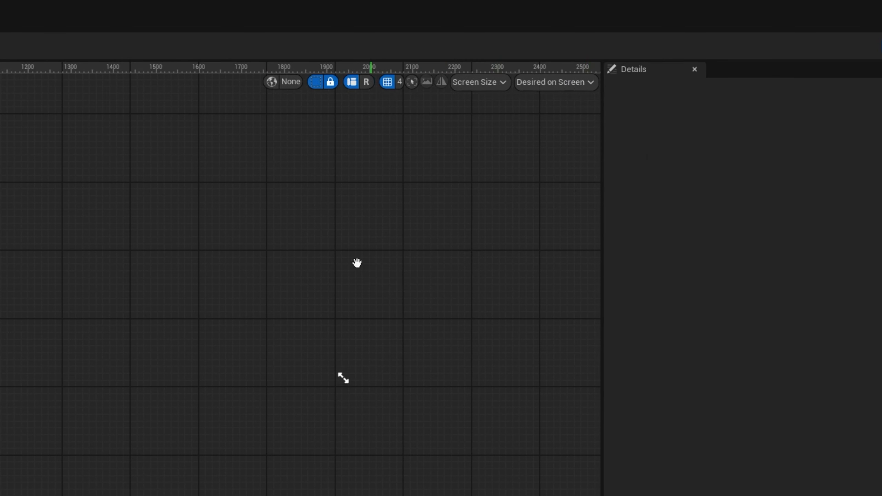
right_drag(357, 263, 332, 244)
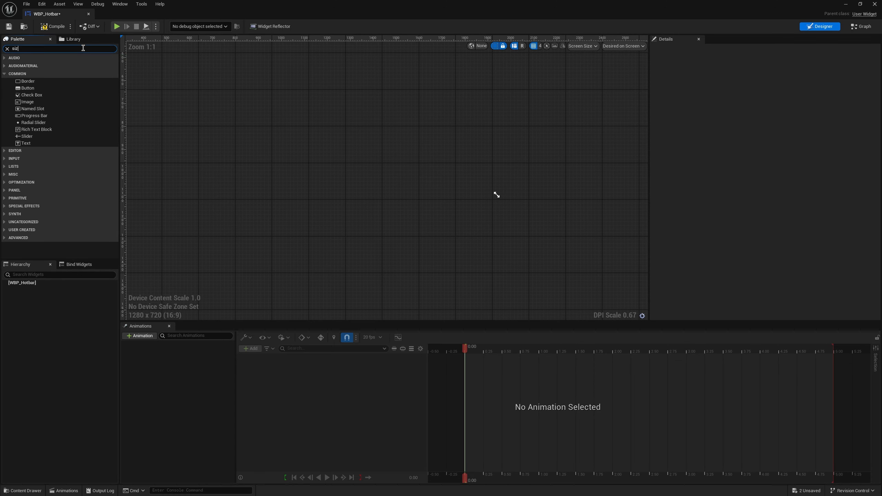
Add a Size Box as the root of WBP_Hotbar with width override 1000 and height override 100
text(e)
drag(30, 65, 511, 214)
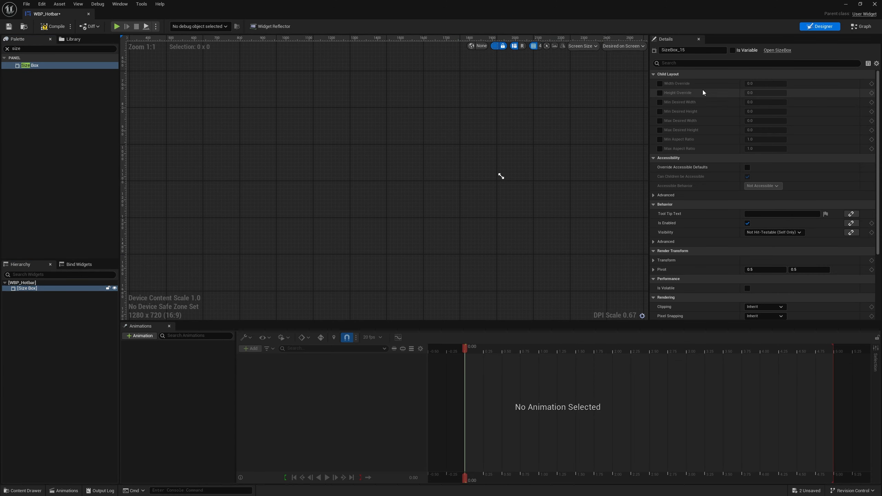
click(660, 84)
click(660, 93)
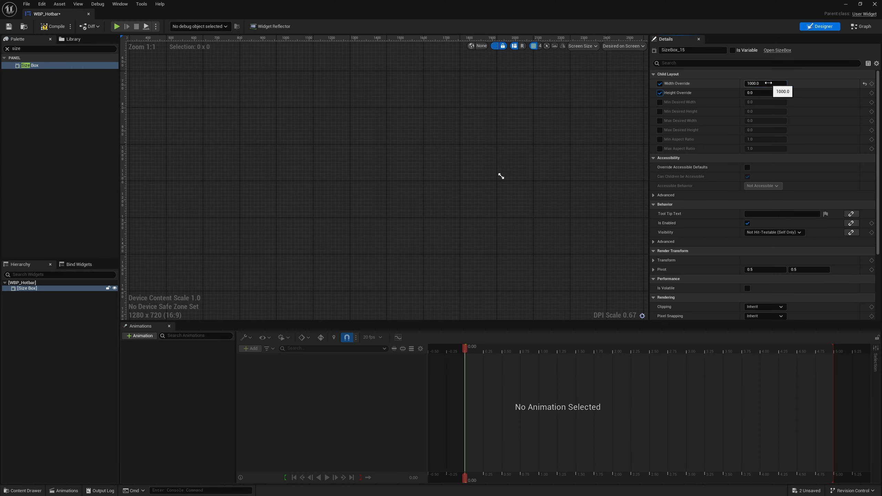
click(660, 93)
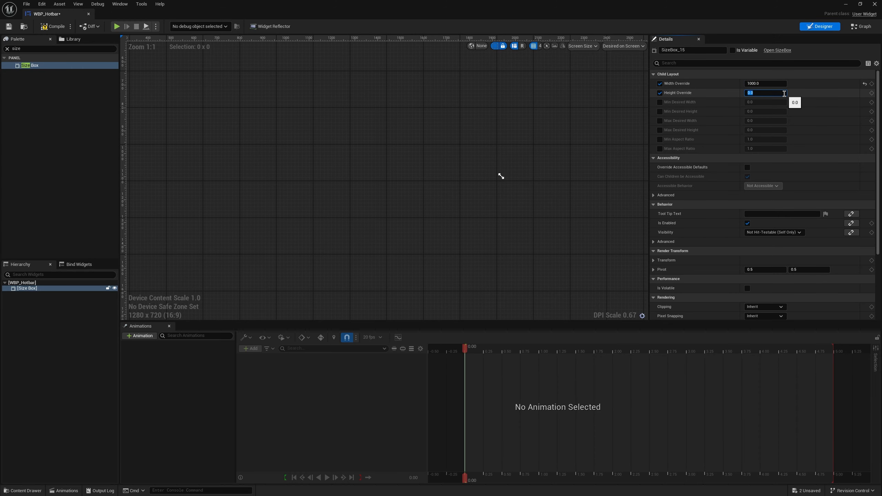
right_drag(555, 132, 496, 176)
scroll(496, 176, up, 2)
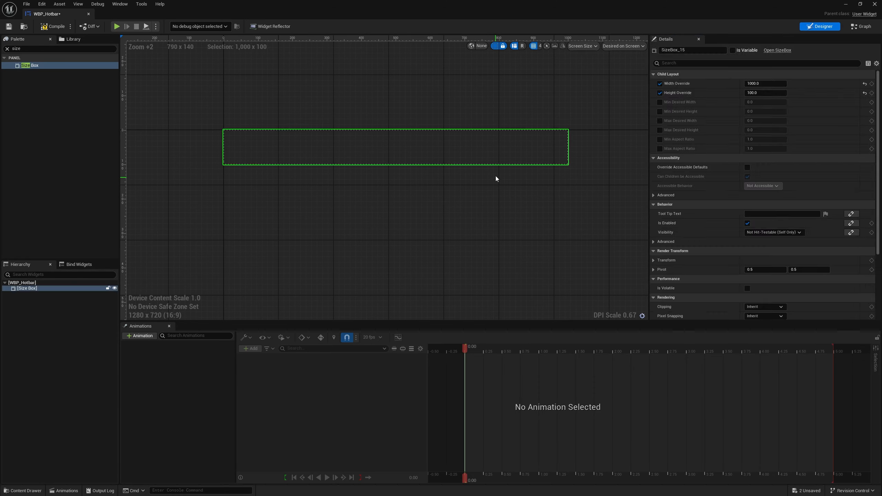
click(496, 176)
click(493, 158)
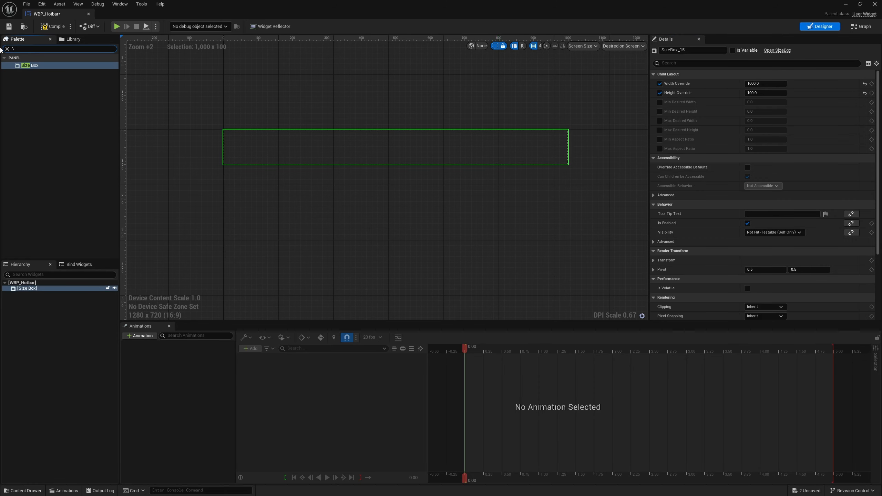
Nest an Overlay in the Size Box and a Background Blur inside it, filled horizontally and vertically with blur strength 5
text(over)
drag(29, 65, 421, 140)
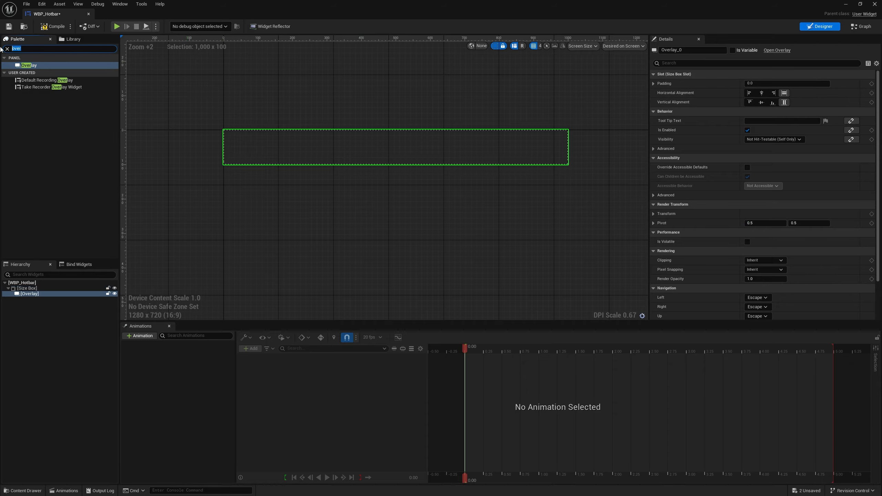
text(backgr)
drag(36, 65, 444, 193)
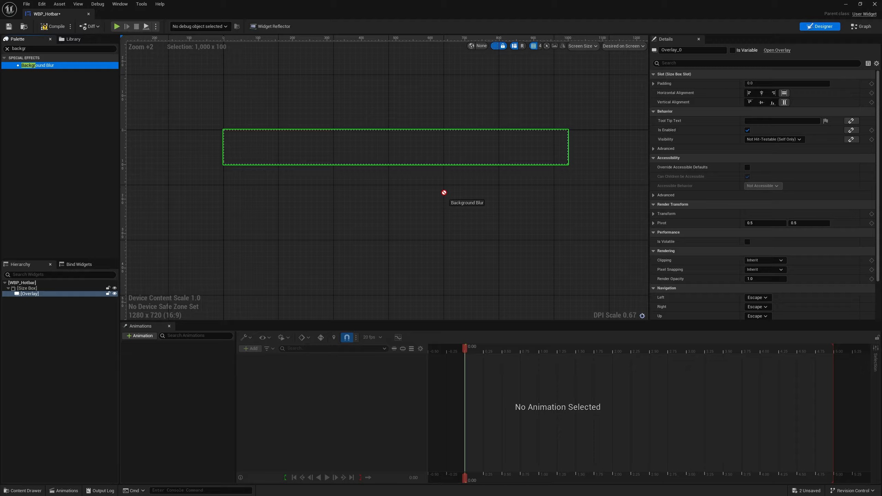
drag(504, 150, 504, 149)
click(784, 93)
click(785, 102)
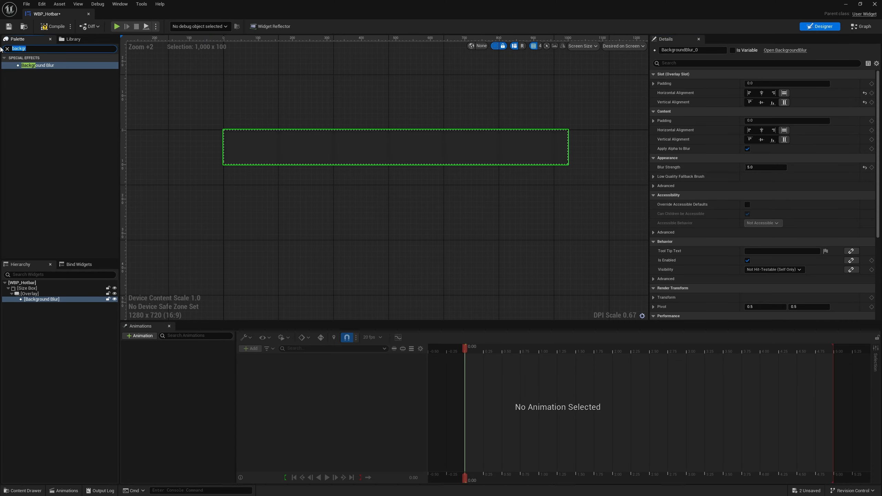
Place an Image inside the Background Blur and set its brush tint to black with 0.5 alpha
key(BackSpace)
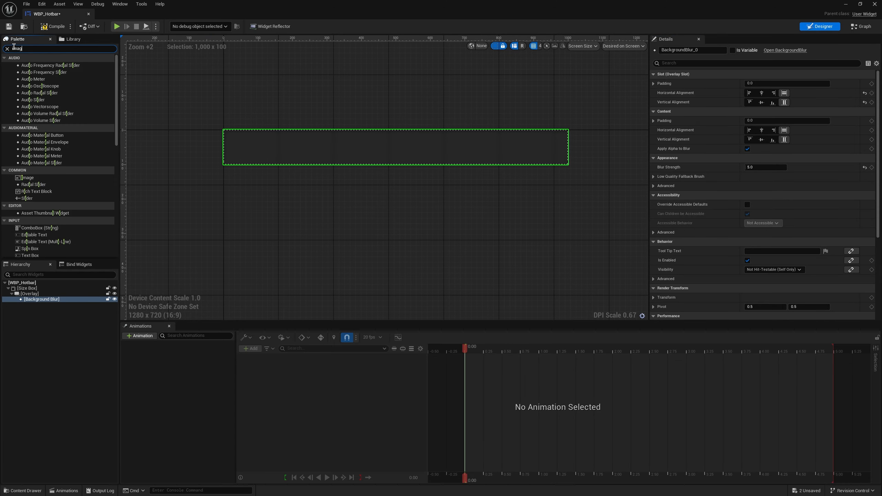
drag(27, 66, 351, 141)
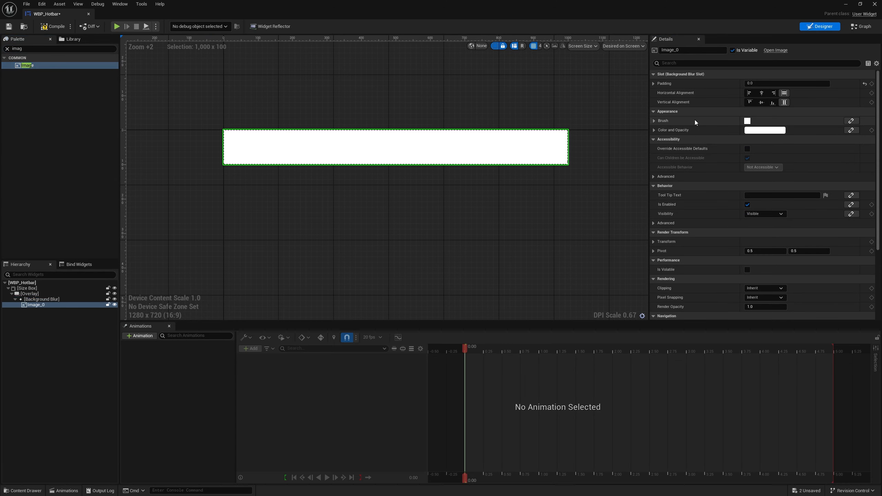
click(654, 120)
click(795, 159)
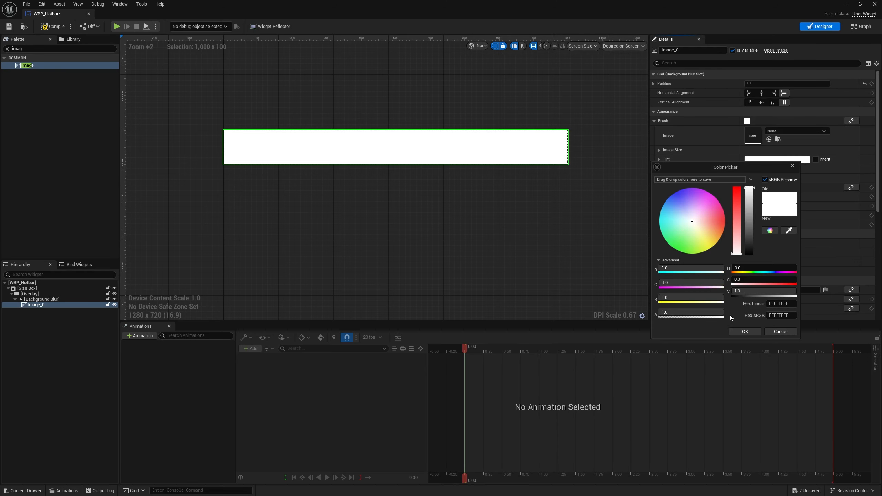
drag(751, 229, 750, 257)
click(702, 312)
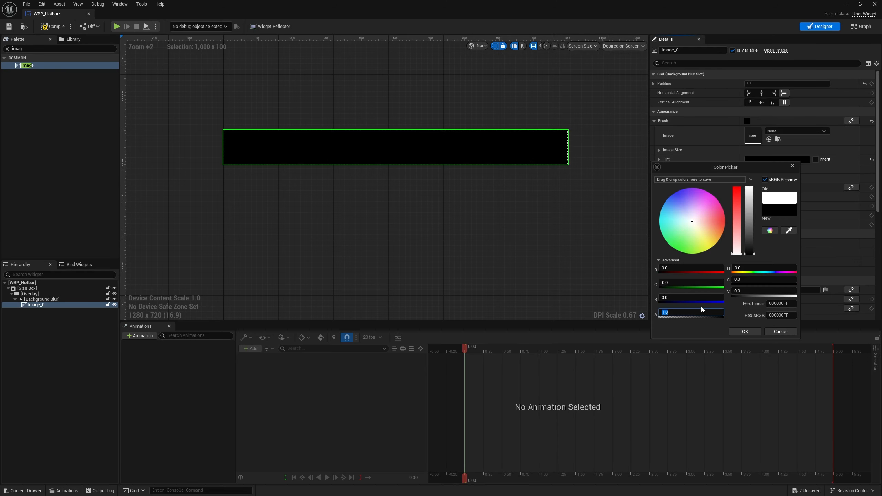
text(0.75)
key(Return)
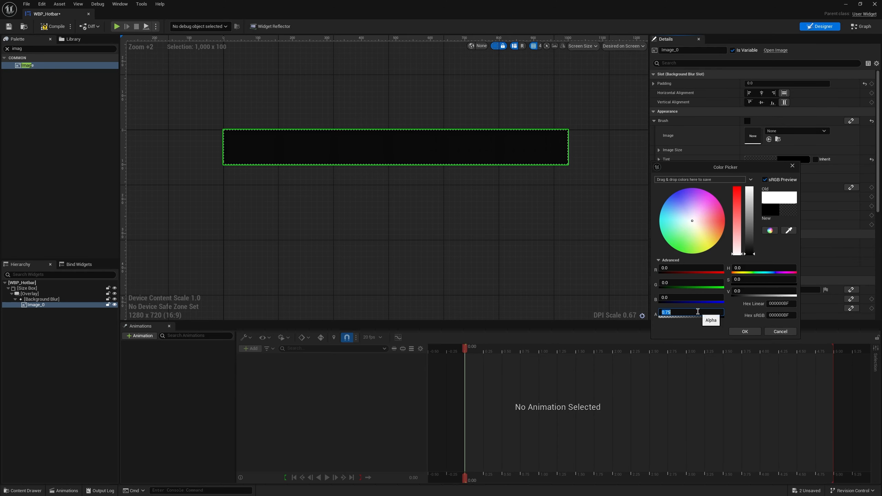
text(0.5)
key(Return)
click(737, 332)
Add a Horizontal Box as a direct child of the Overlay, beside the Background Blur
scroll(449, 168, up, 2)
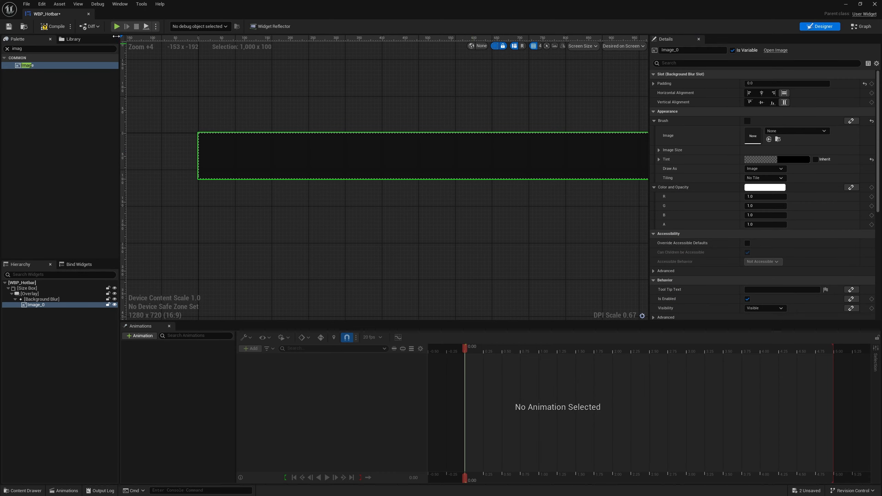
click(8, 51)
text(ho)
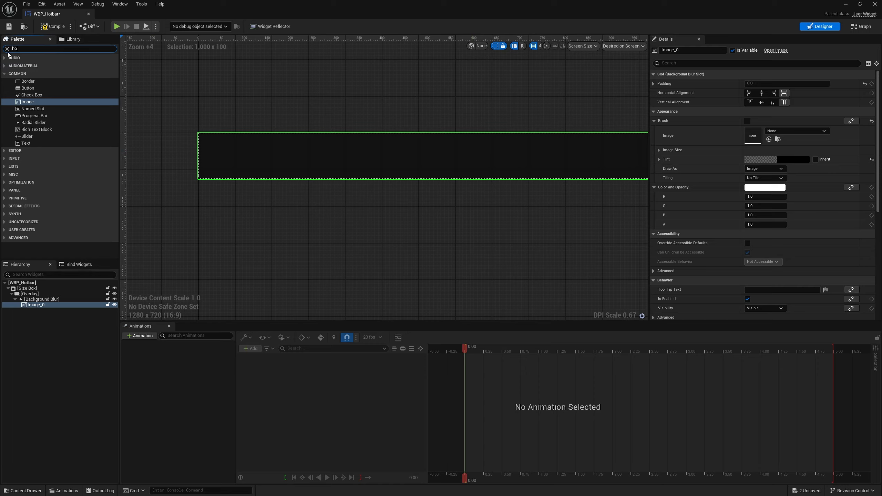
text(irz)
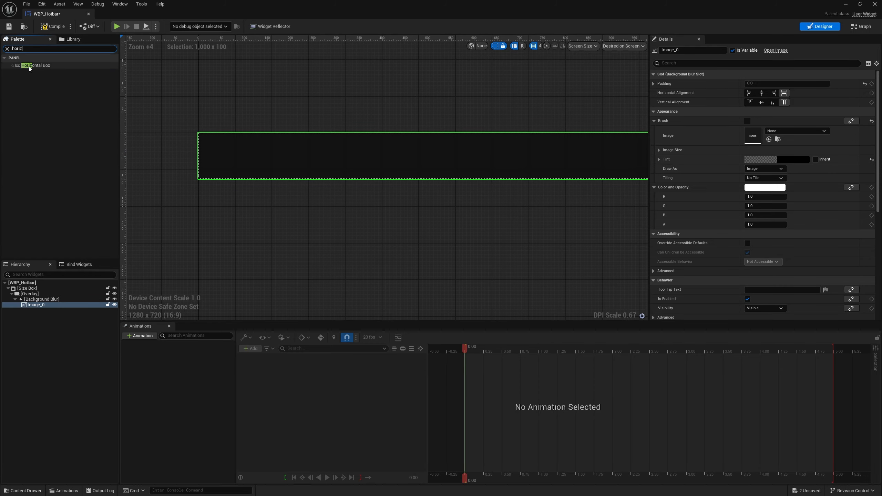
drag(31, 65, 462, 142)
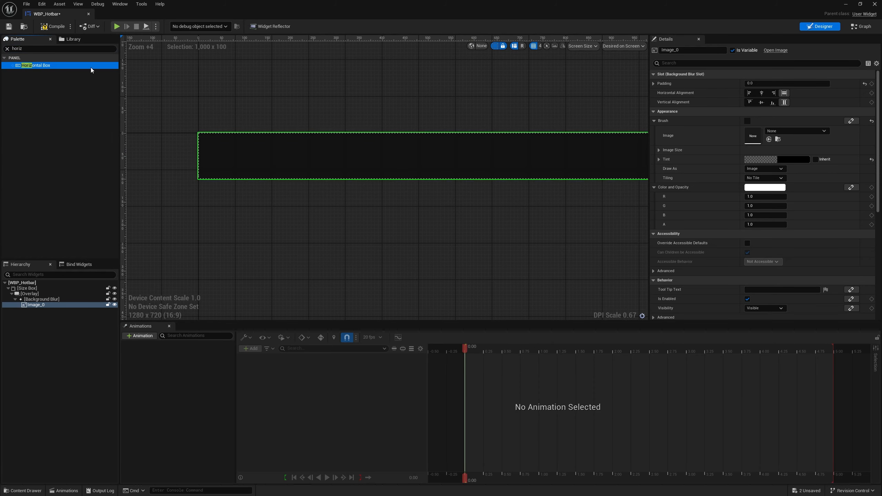
drag(91, 68, 434, 169)
drag(58, 66, 301, 146)
drag(83, 66, 53, 312)
click(52, 311)
Align the Horizontal Box to the center horizontally and to fill vertically
scroll(438, 173, down, 1)
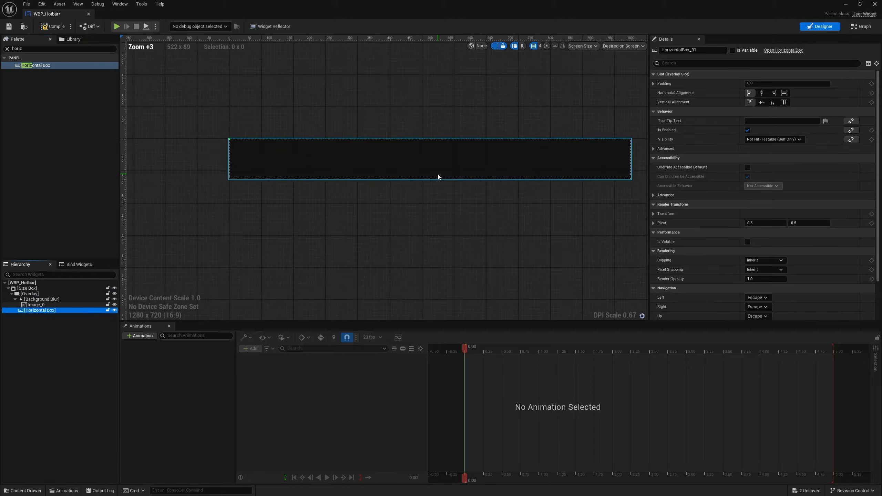
right_drag(438, 174, 351, 178)
scroll(275, 177, down, 1)
right_drag(276, 176, 361, 163)
scroll(481, 158, up, 3)
right_drag(481, 157, 462, 173)
scroll(418, 157, down, 2)
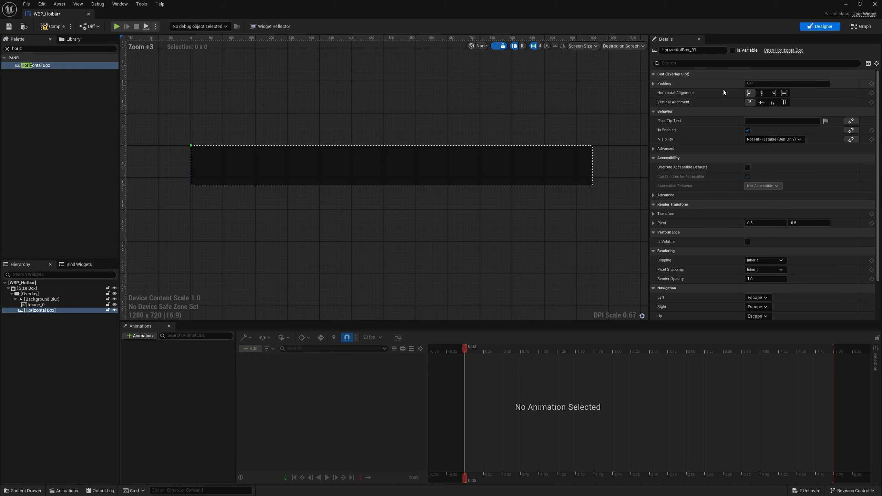
click(785, 93)
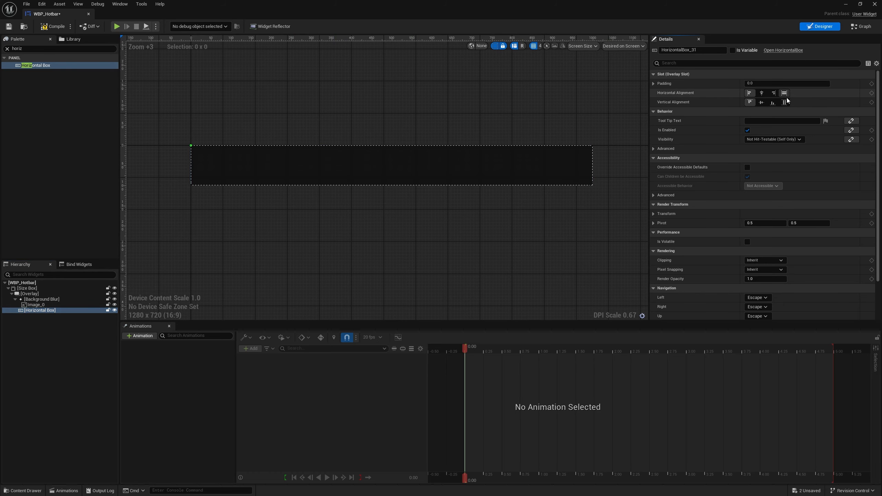
click(786, 102)
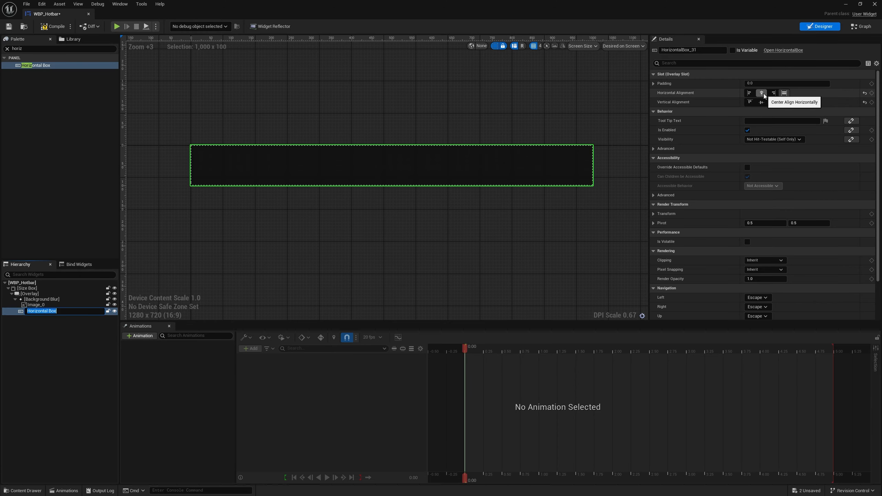
click(762, 93)
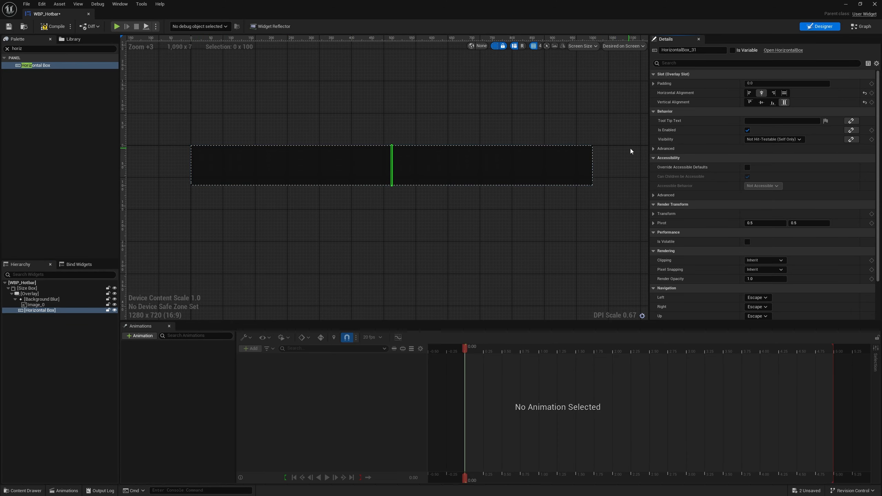
Set the Horizontal Box's padding to 5 on all sides
scroll(400, 163, up, 3)
click(787, 83)
text(5)
key(Return)
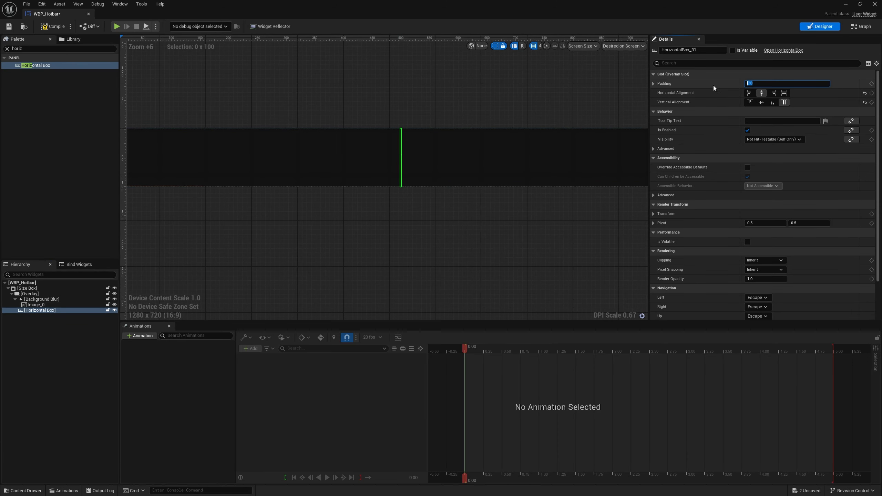
click(653, 83)
scroll(643, 90, down, 2)
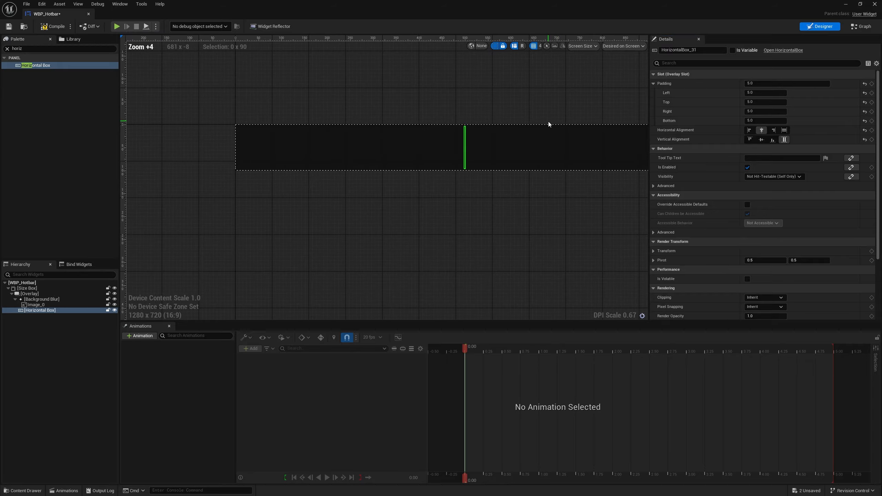
Expose the Horizontal Box as a variable and rename it HB_Slotbar
scroll(311, 154, down, 1)
right_drag(535, 165, 511, 141)
scroll(449, 141, down, 1)
scroll(511, 142, up, 3)
click(739, 52)
click(691, 50)
text(H)
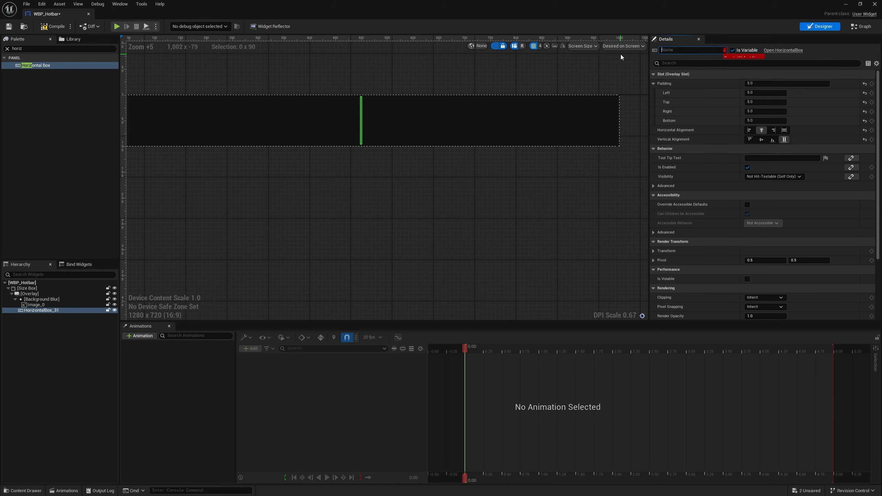
text(B_Slotbar)
key(Return)
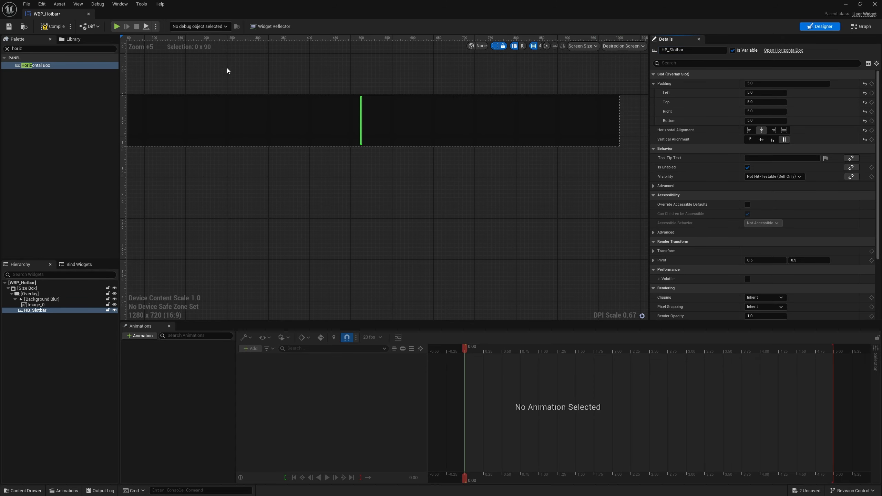
right_drag(495, 165, 517, 160)
scroll(518, 160, down, 2)
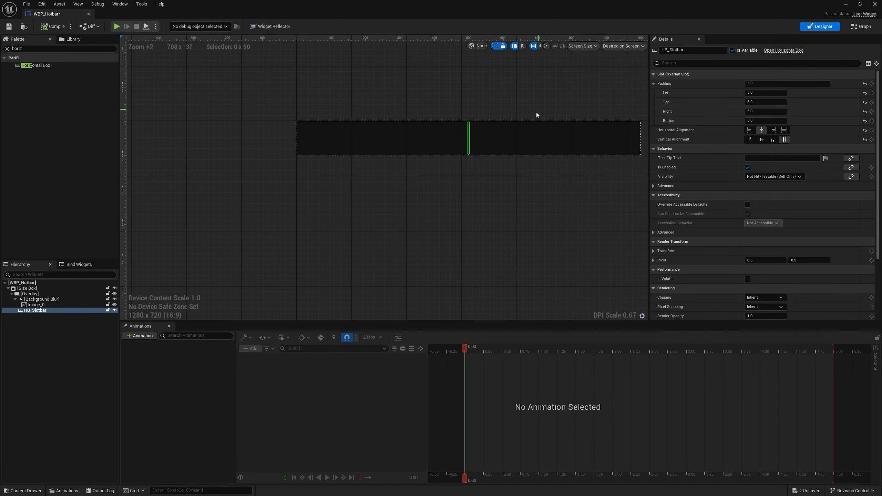
Open the WBP_PlayerHUD widget blueprint from the UI folder in the main editor's content browser
scroll(536, 111, up, 2)
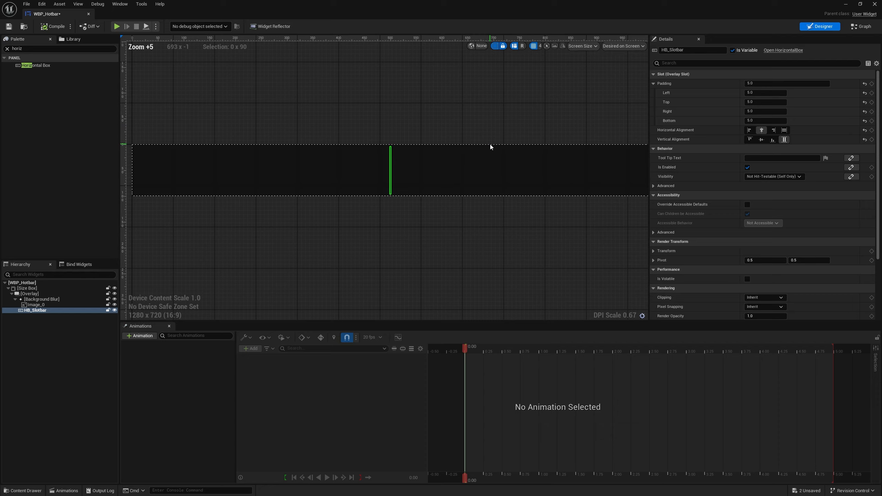
click(849, 7)
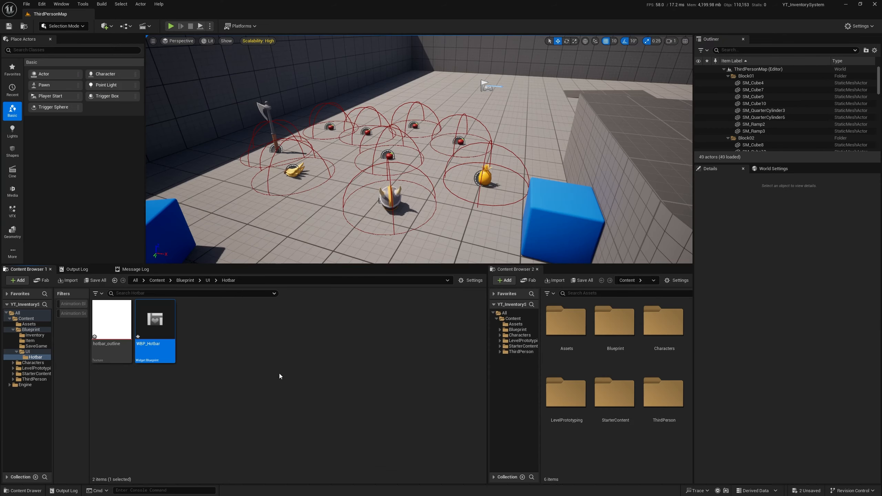
click(208, 281)
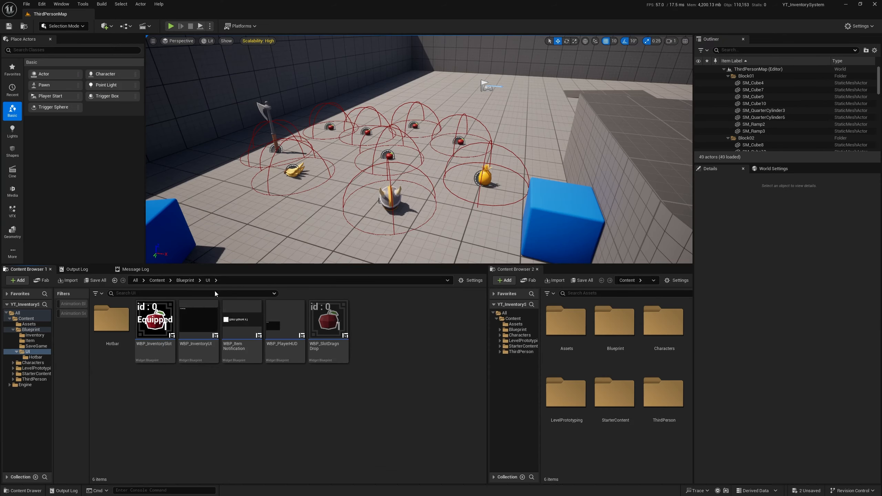
double_click(280, 352)
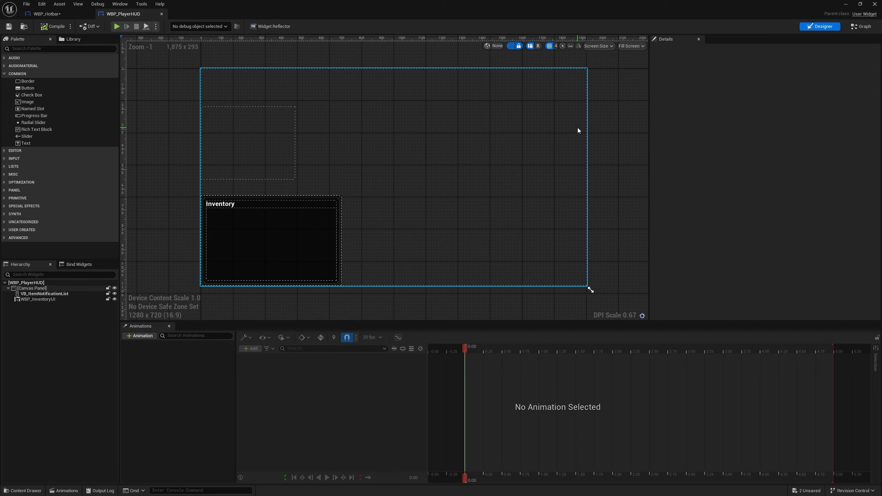
Add the user-created WBP Hotbar widget to the player HUD's Canvas Panel, beside the Inventory panel
right_drag(573, 129, 247, 136)
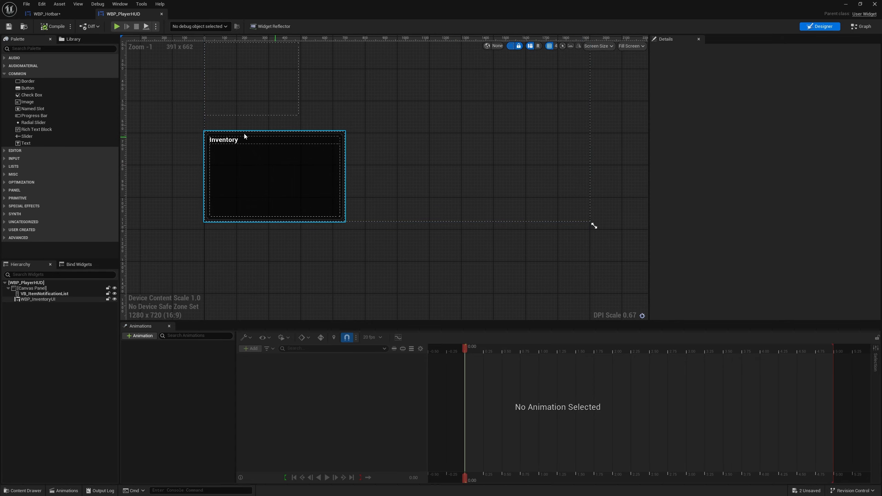
click(326, 192)
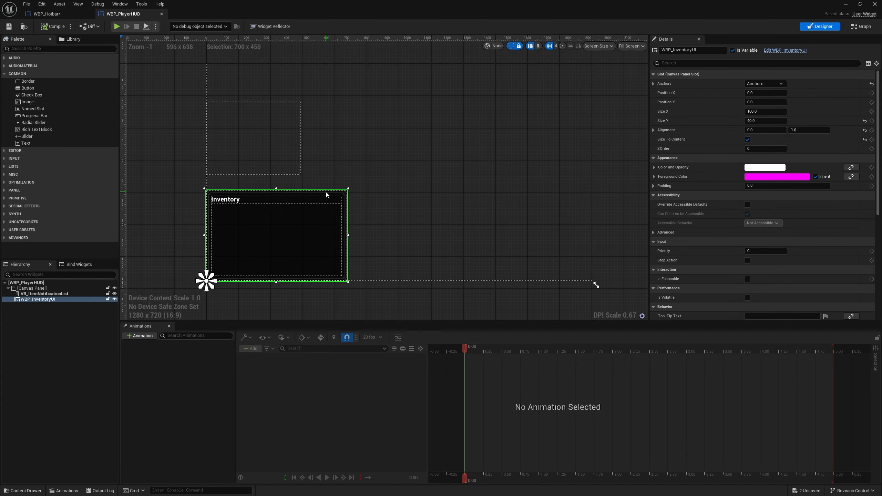
click(295, 143)
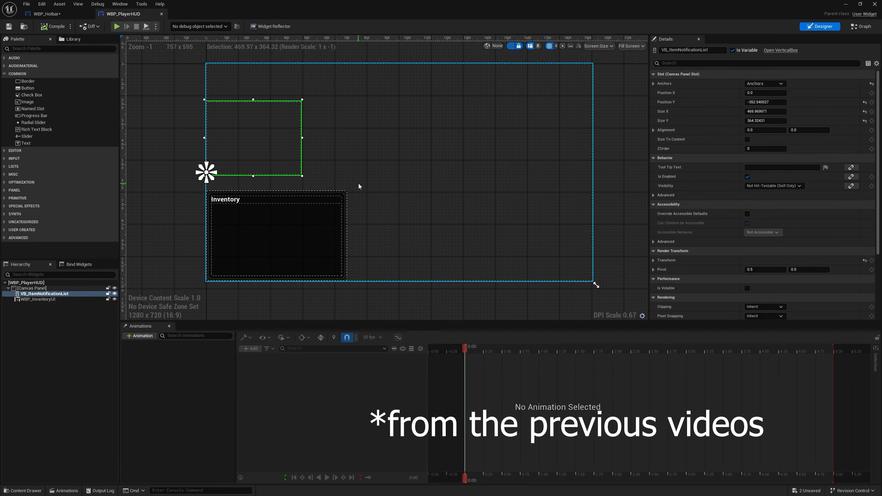
right_drag(387, 200, 385, 152)
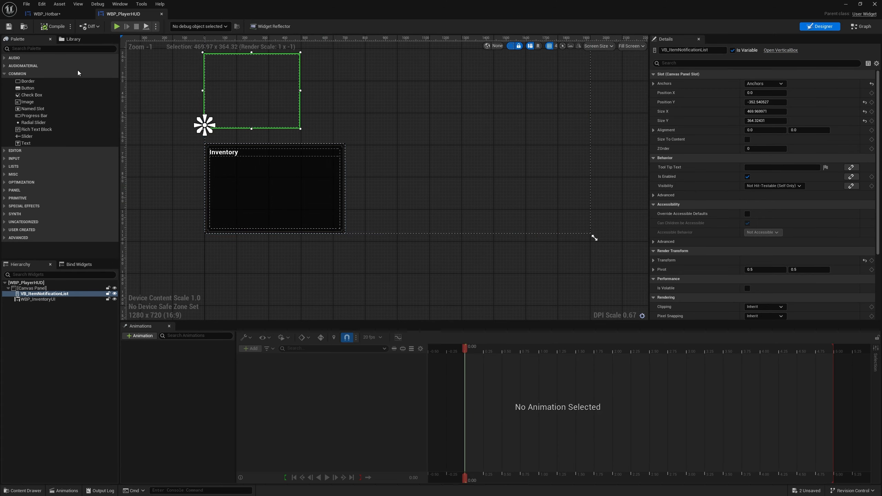
click(88, 49)
text(wbp_)
drag(105, 66, 497, 182)
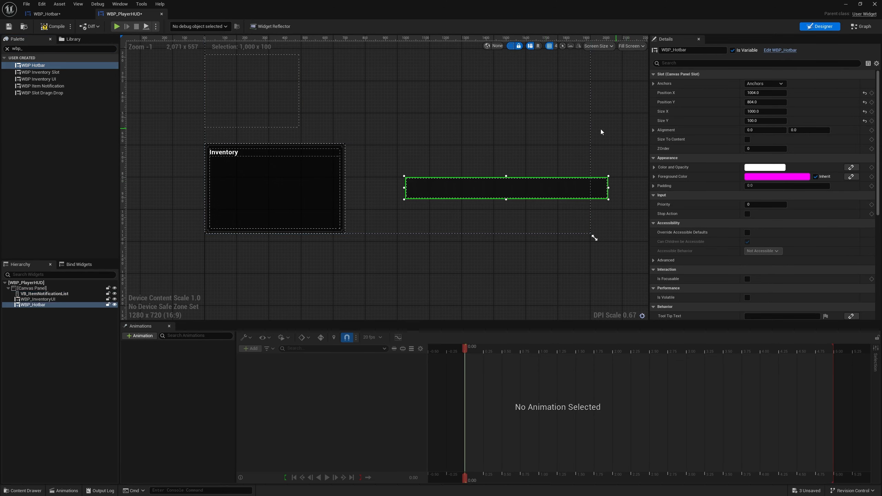
Anchor WBP_Hotbar to the canvas's bottom center and update its position to match the anchor
right_drag(601, 129, 558, 152)
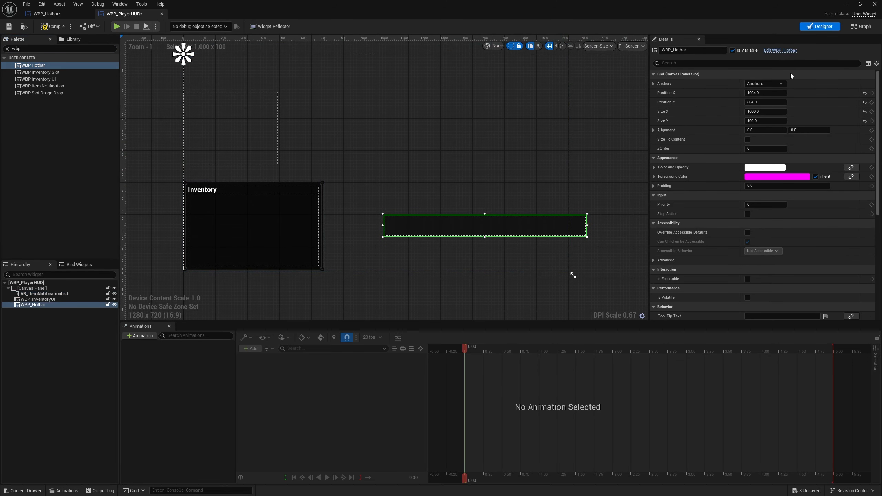
click(782, 84)
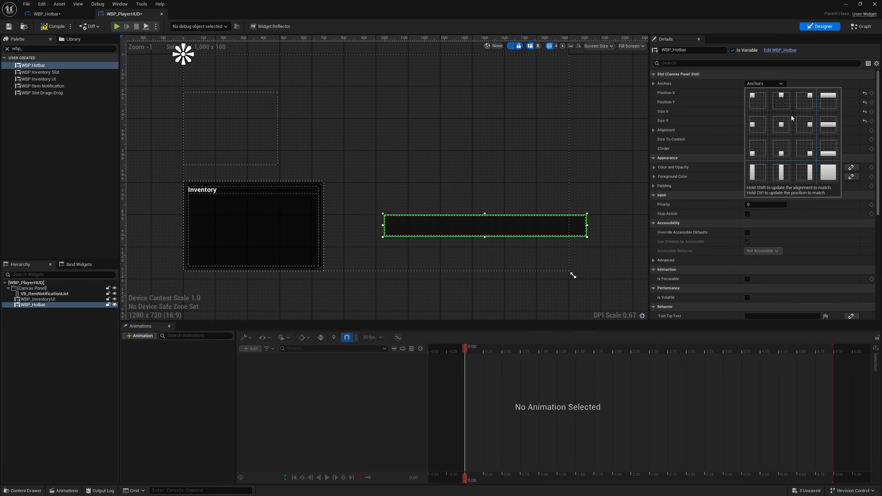
ctrl+click(785, 153)
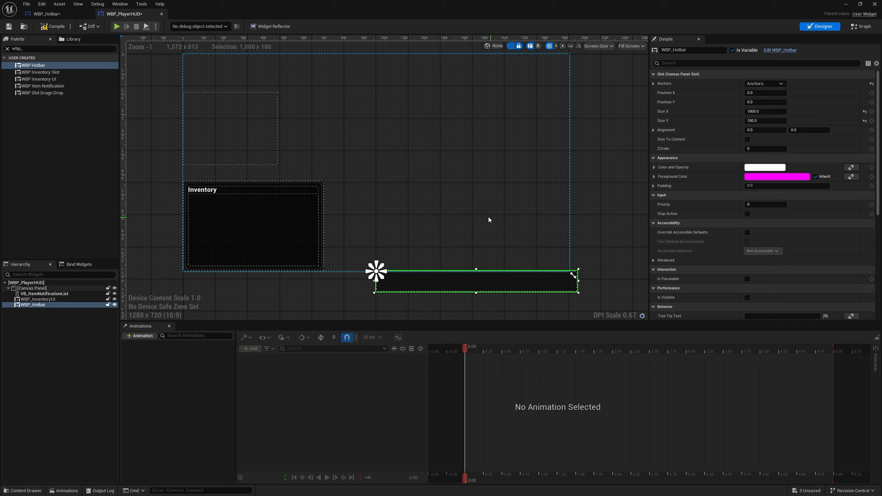
Set WBP_Hotbar's alignment to 0.5 horizontally and 1.0 vertically
right_drag(488, 219, 542, 180)
scroll(521, 195, up, 2)
scroll(500, 212, down, 2)
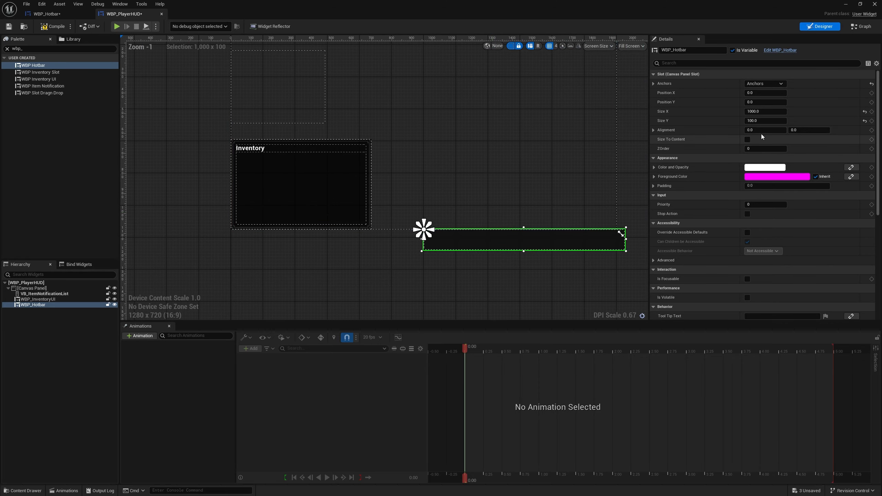
click(773, 130)
text(.5)
key(Return)
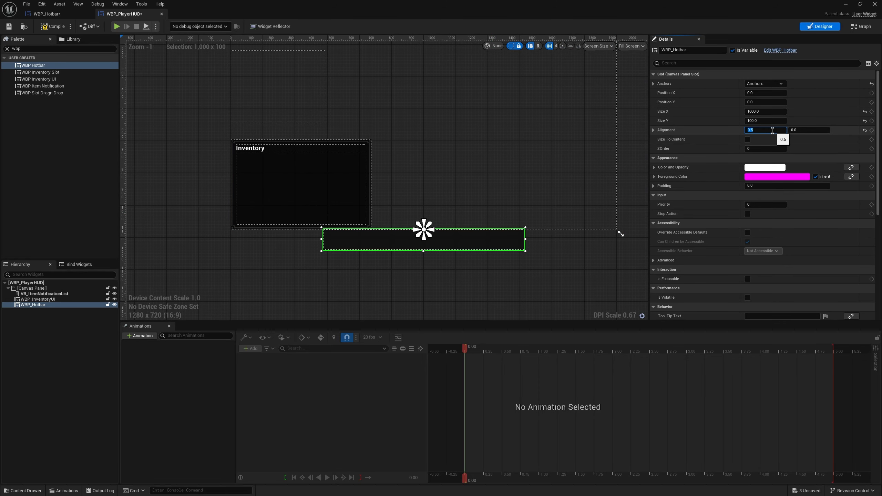
text(1)
key(Return)
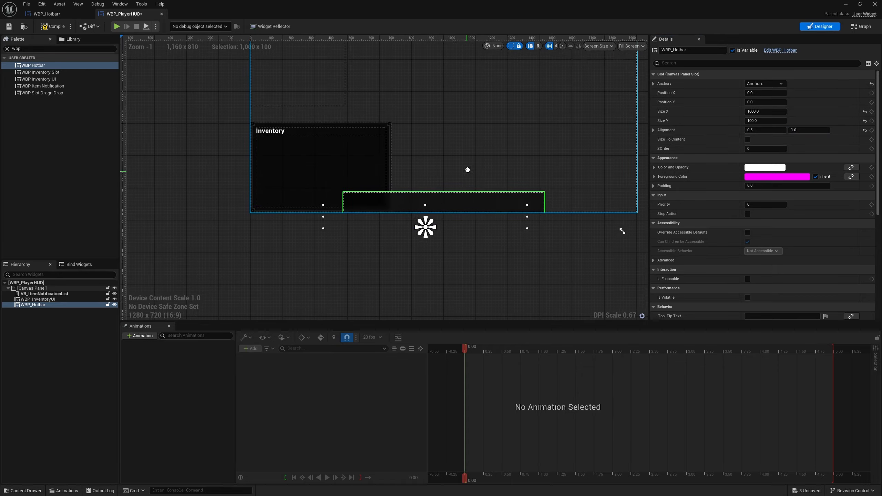
Compile the player HUD and launch the game in a New Editor Window (PIE)
scroll(595, 254, up, 2)
click(51, 28)
click(156, 27)
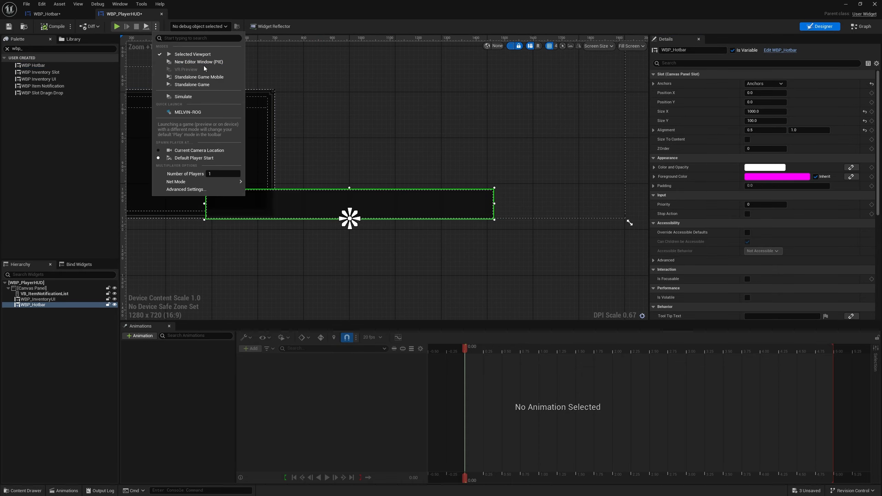
click(204, 65)
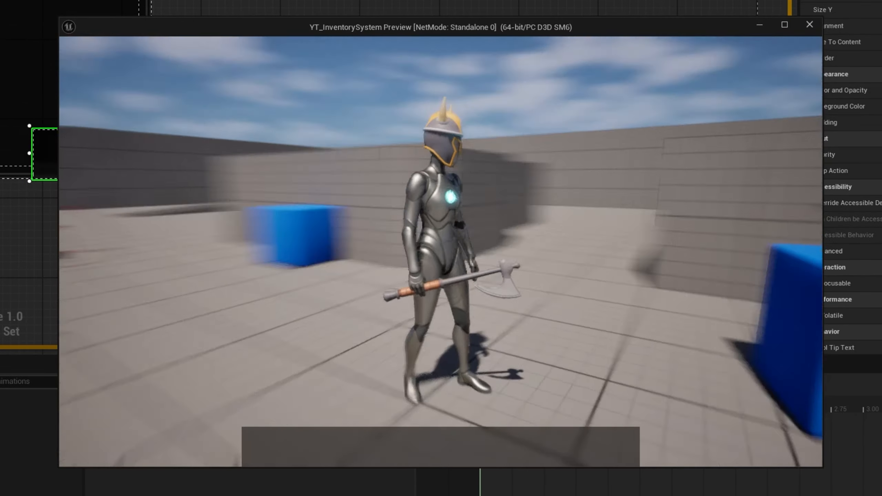
Test the hotbar in a maximized game preview by moving the character and toggling the inventory, and end the preview
key(w)
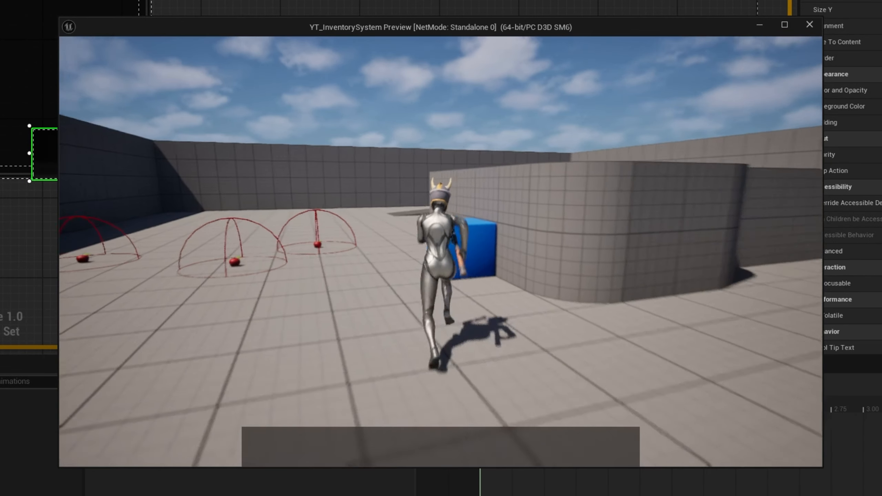
key(Tab)
key(Tab)
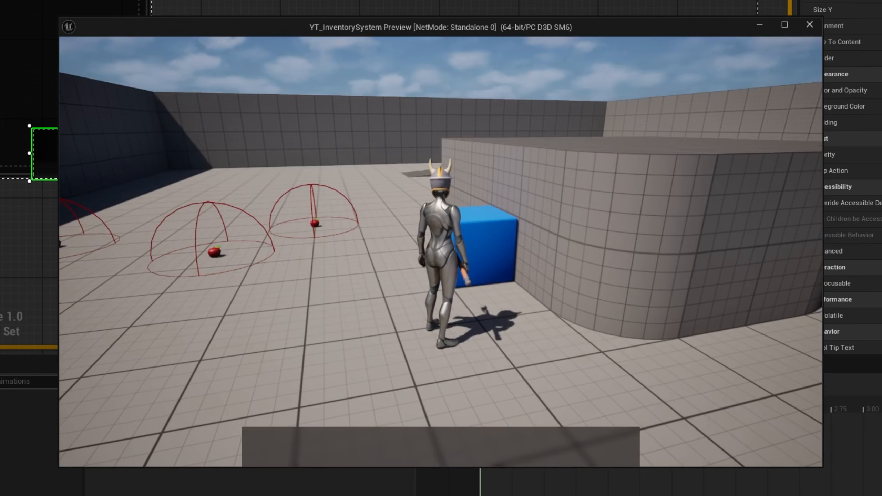
key(super)
click(366, 32)
click(424, 57)
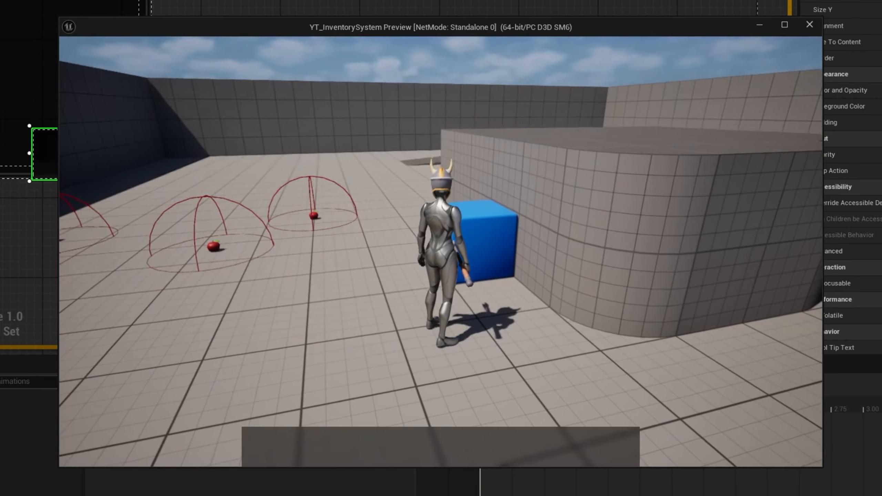
key(w)
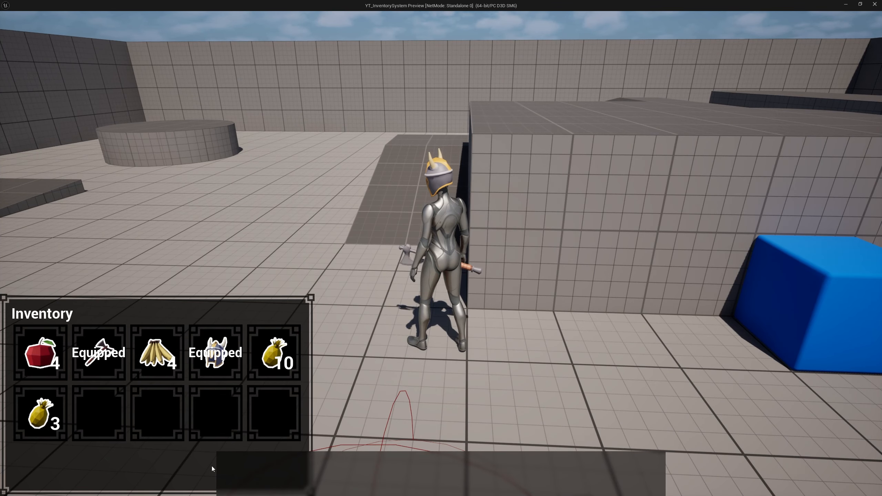
mouse_move(399, 368)
mouse_down()
mouse_move(348, 368)
mouse_move(451, 375)
mouse_move(399, 368)
mouse_up()
key(w)
key(w)
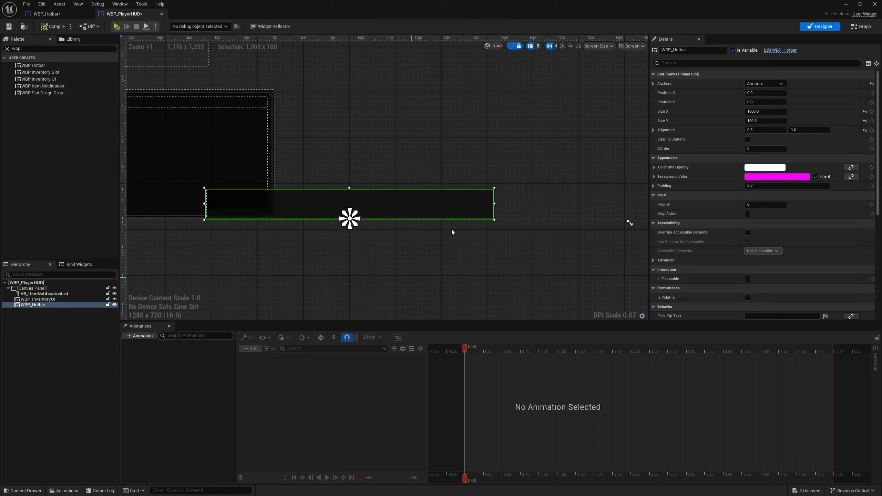
Examine how the hotbar overlaps the Inventory panel in the HUD designer canvas
scroll(425, 203, down, 2)
scroll(426, 191, up, 3)
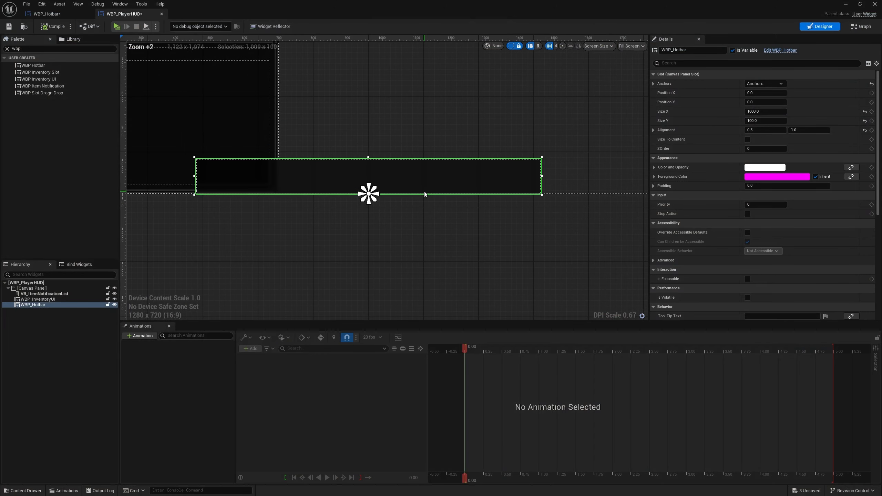
right_drag(435, 205, 467, 201)
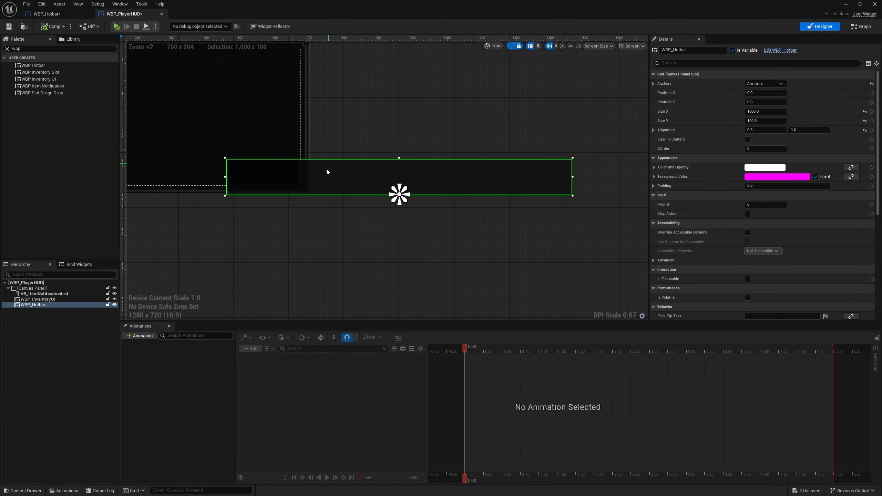
scroll(304, 189, down, 2)
right_drag(307, 160, 398, 161)
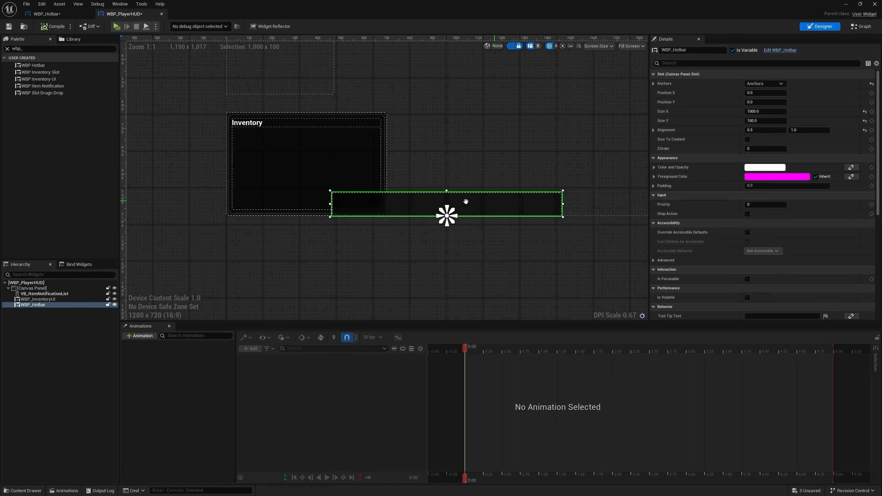
right_drag(507, 201, 453, 202)
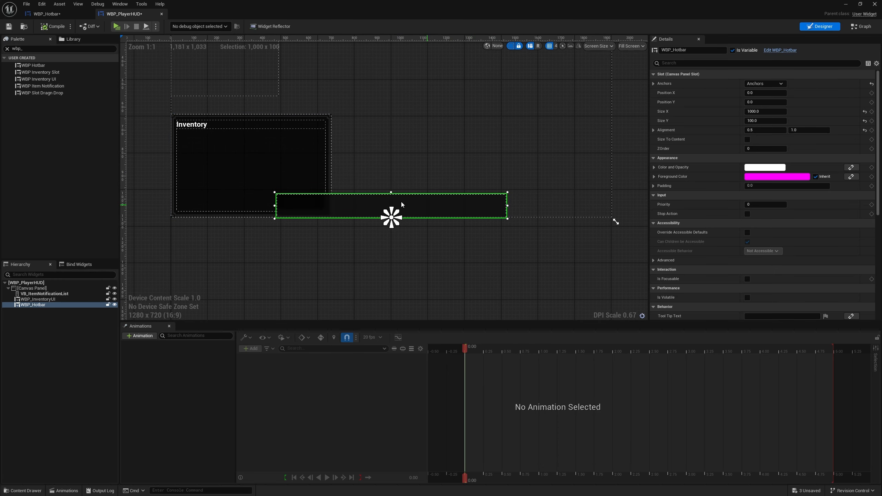
right_drag(345, 219, 330, 236)
scroll(302, 248, down, 1)
right_drag(271, 265, 297, 263)
scroll(284, 237, up, 2)
scroll(297, 263, down, 1)
scroll(297, 249, down, 1)
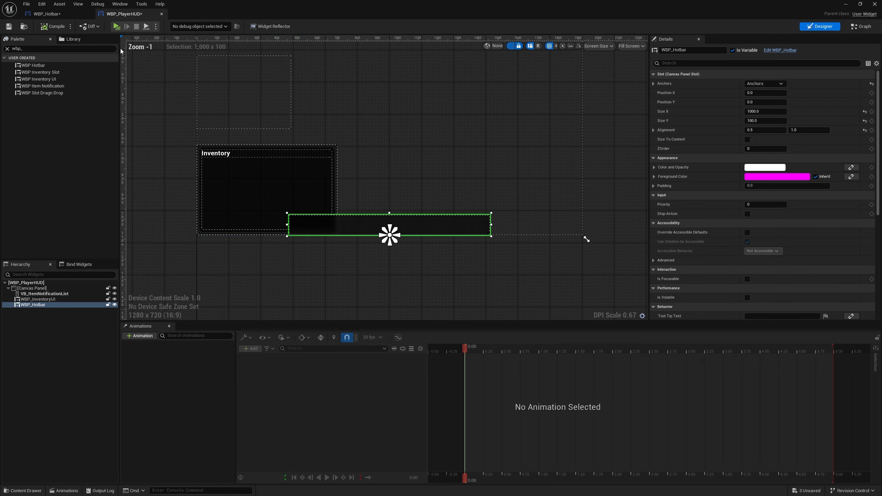
Create a new widget animation named HotbarSlide
click(144, 337)
key(BackSpace)
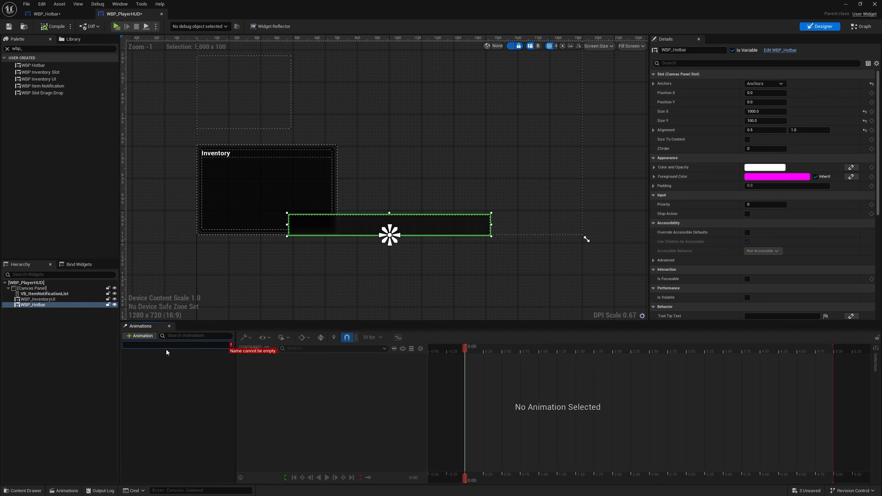
text(HotbarSlide)
key(Return)
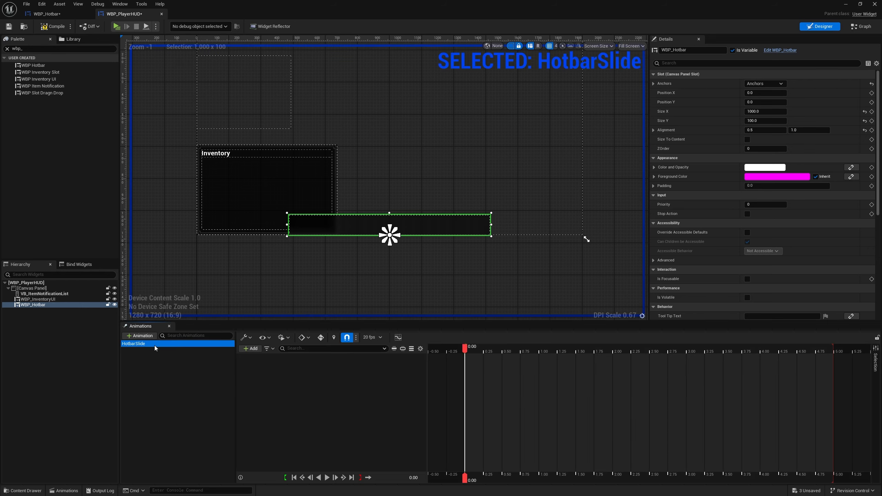
Add a keyframe for WBP_Hotbar's render Translation at 0.00 in the HotbarSlide animation
right_drag(530, 76, 509, 85)
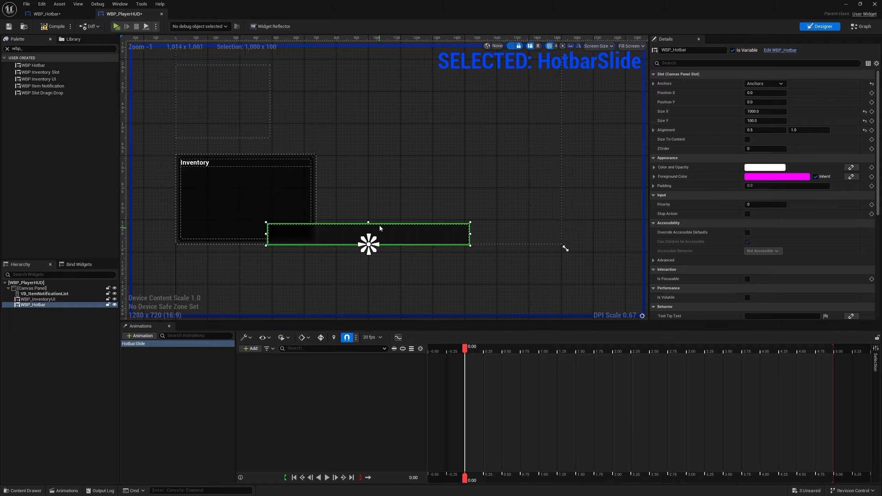
scroll(410, 231, up, 4)
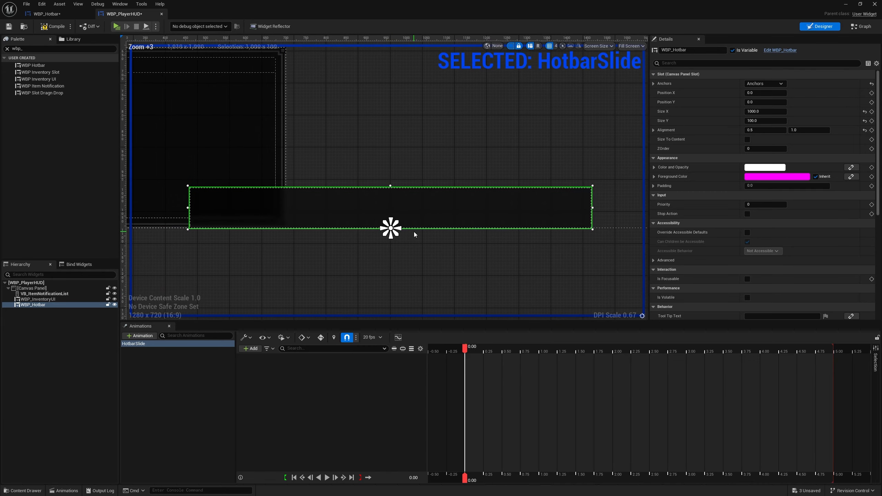
scroll(413, 232, down, 1)
scroll(768, 222, down, 5)
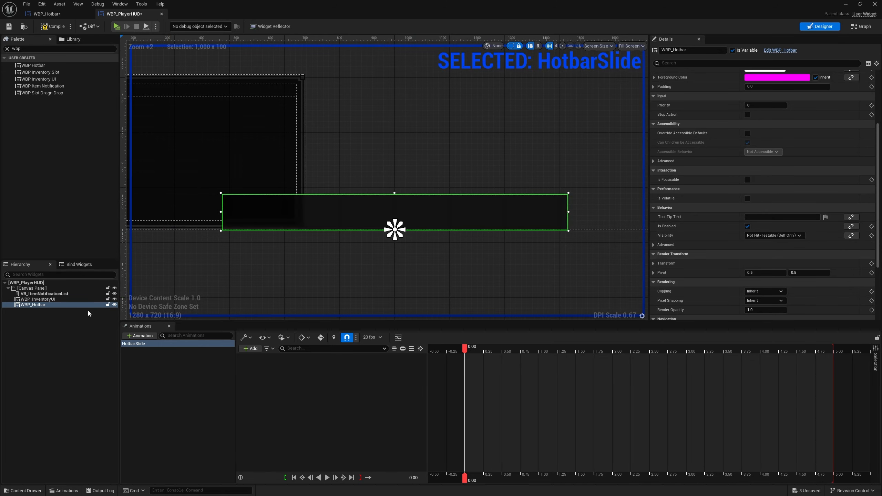
scroll(757, 208, down, 3)
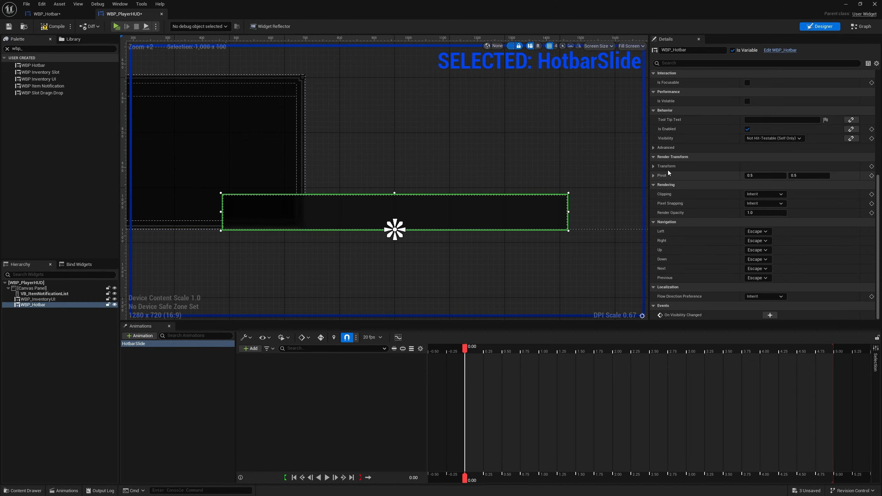
click(654, 166)
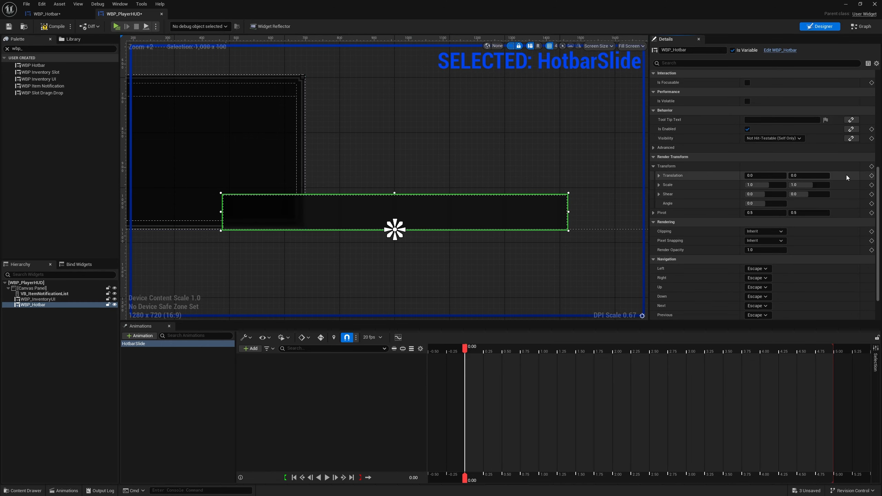
click(872, 175)
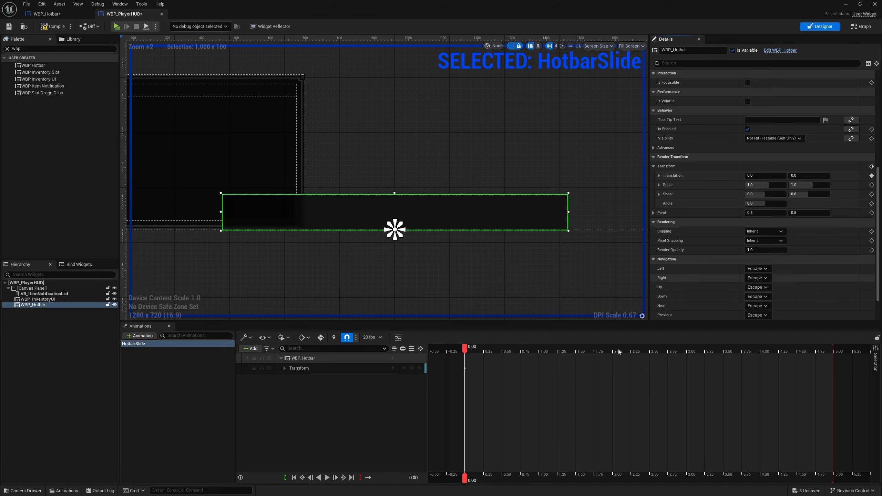
At 0.25 in the HotbarSlide animation, set WBP_Hotbar's Translation X to 275 and key it
ctrl+scroll(619, 352, up, 2)
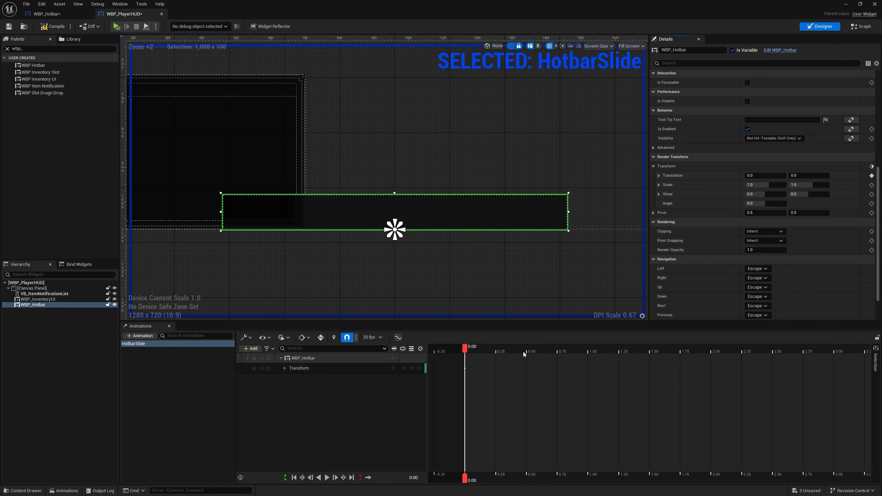
drag(466, 348, 496, 350)
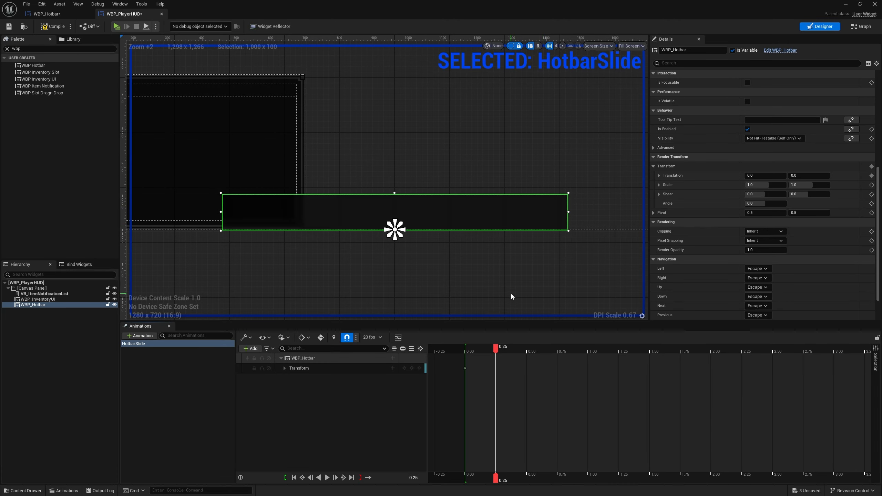
right_drag(752, 164, 752, 175)
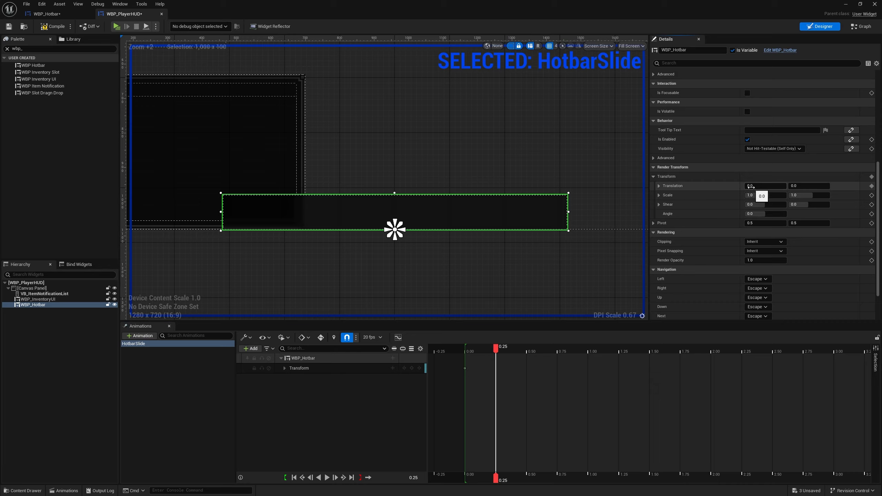
drag(754, 186, 790, 186)
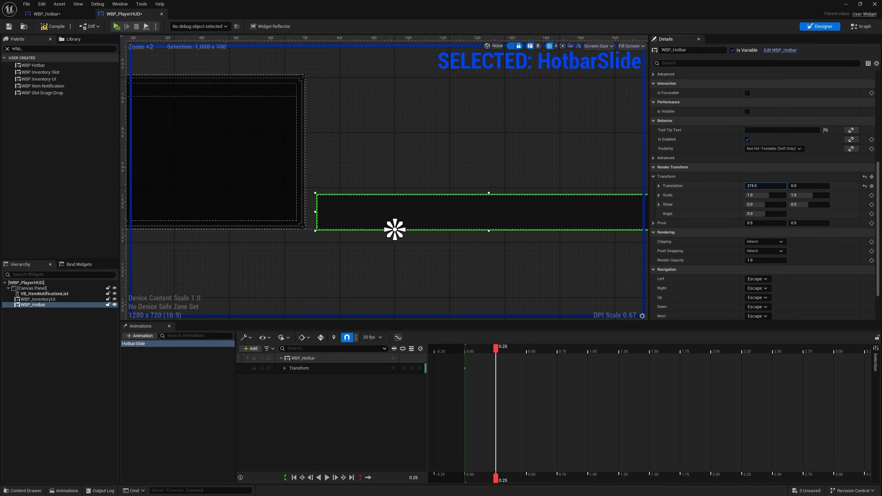
key(Return)
scroll(466, 113, down, 4)
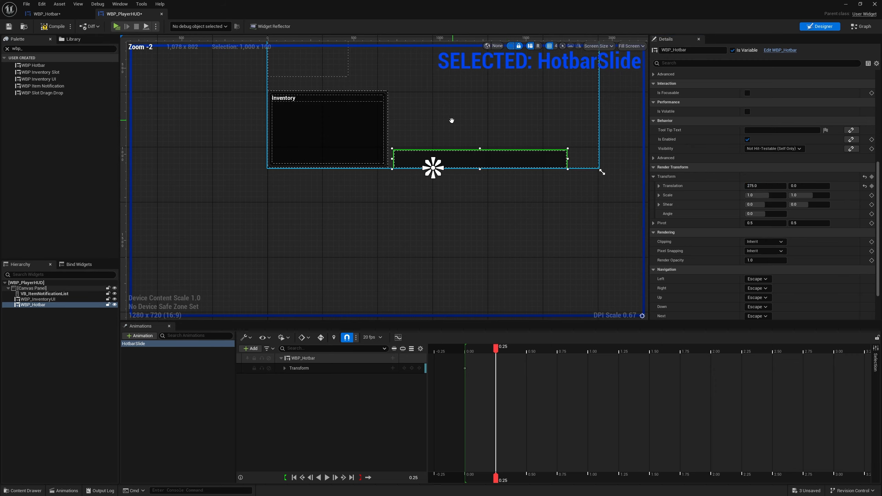
scroll(468, 120, up, 5)
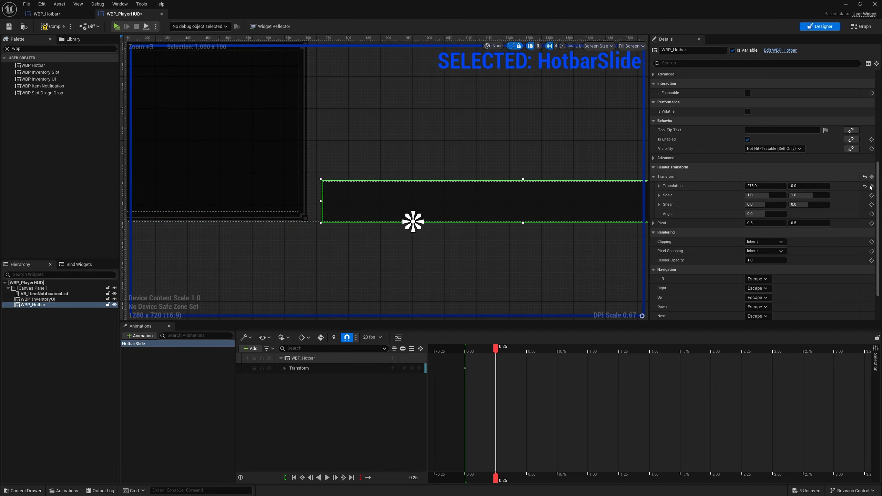
click(872, 186)
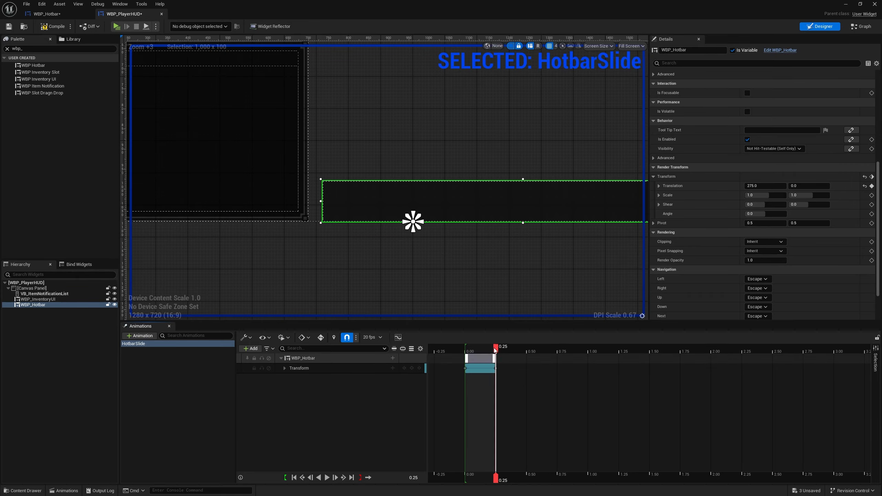
Scrub the HotbarSlide animation back to 0.00 to check the hotbar's slide, and compile the HUD widget
drag(496, 348, 466, 354)
scroll(454, 180, down, 2)
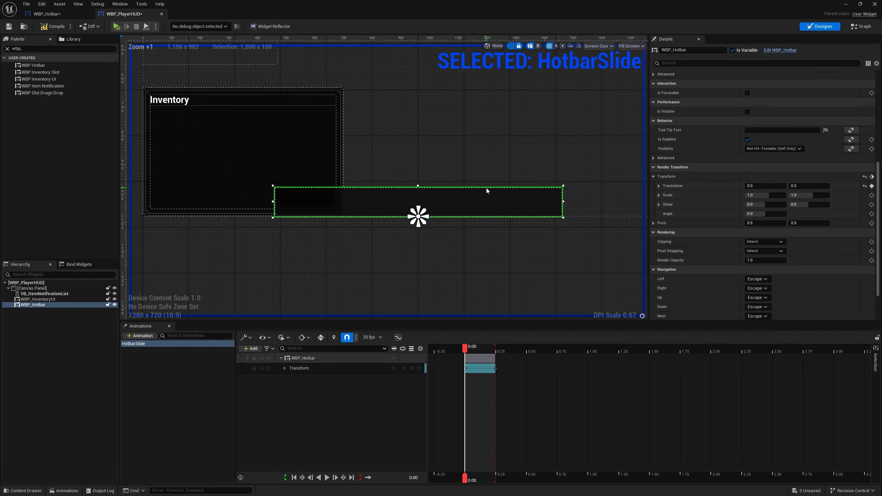
right_drag(487, 188, 466, 219)
scroll(459, 208, down, 1)
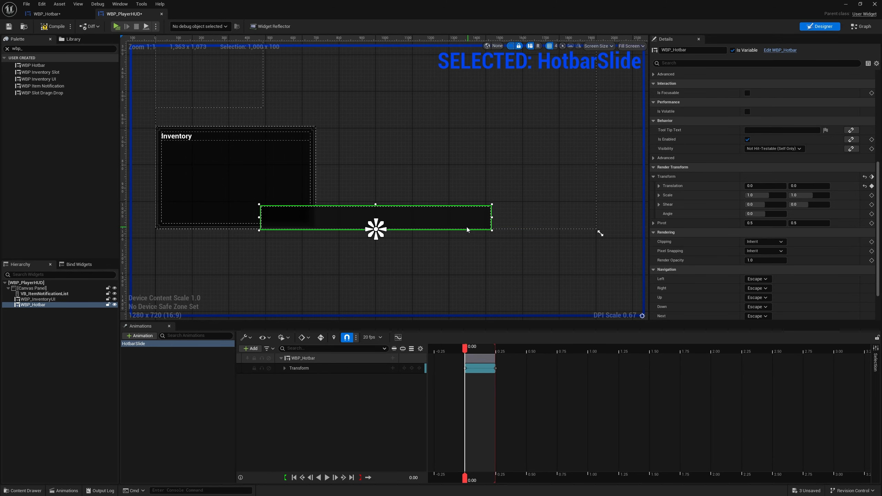
scroll(495, 232, up, 2)
mouse_move(473, 239)
right_down()
mouse_move(495, 232)
mouse_move(472, 240)
mouse_move(484, 230)
right_up()
scroll(495, 232, down, 2)
mouse_move(466, 348)
mouse_down()
mouse_move(502, 347)
mouse_move(465, 349)
mouse_up()
click(49, 28)
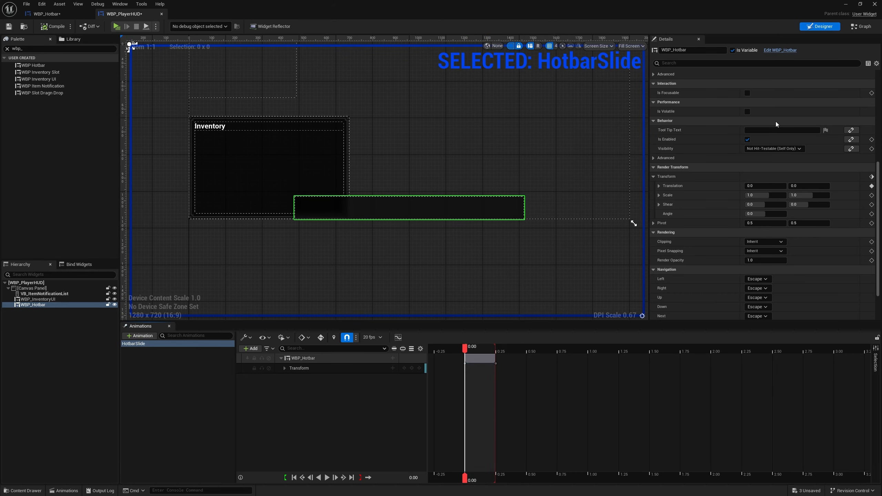
In the HUD's event graph, move the Self and Set Input Mode Game And UI nodes of the Toggle Inventory logic up to make room
click(862, 27)
scroll(586, 176, down, 4)
right_drag(585, 179, 537, 143)
right_drag(636, 250, 577, 181)
scroll(412, 198, up, 1)
scroll(389, 182, up, 1)
right_drag(388, 181, 319, 176)
scroll(318, 178, down, 2)
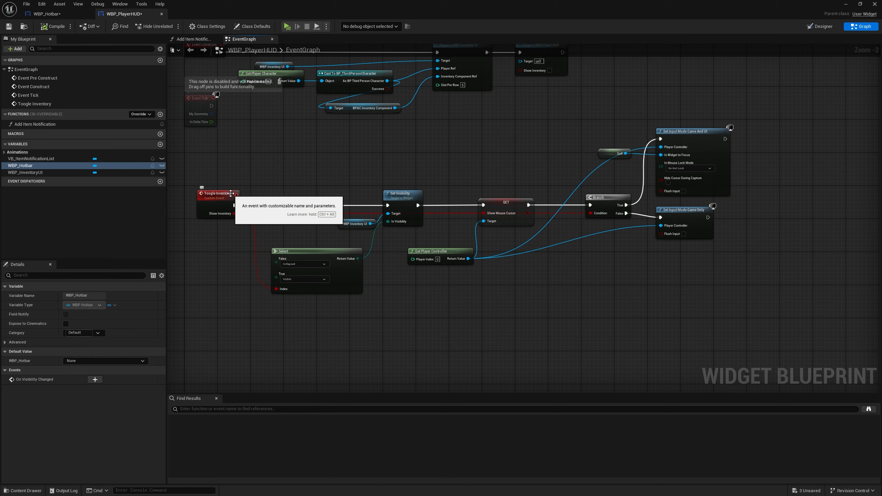
right_drag(457, 210, 351, 200)
scroll(668, 155, up, 2)
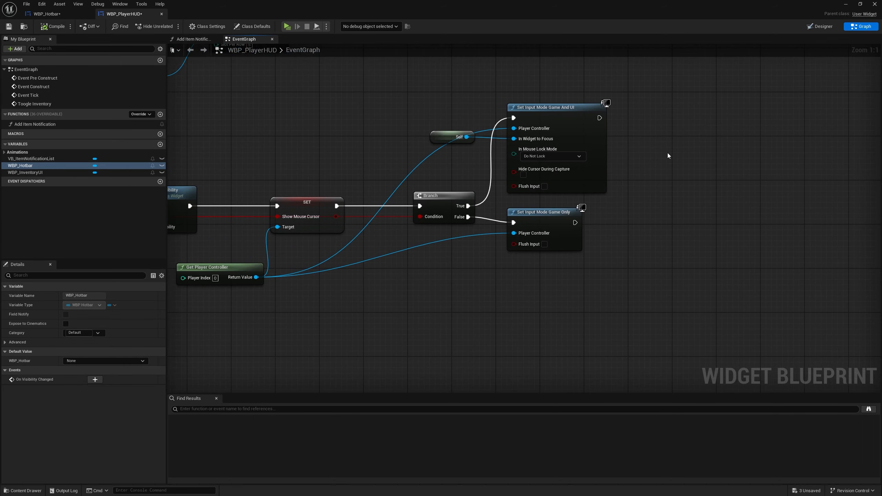
right_drag(644, 141, 600, 145)
drag(386, 100, 547, 165)
drag(545, 161, 528, 128)
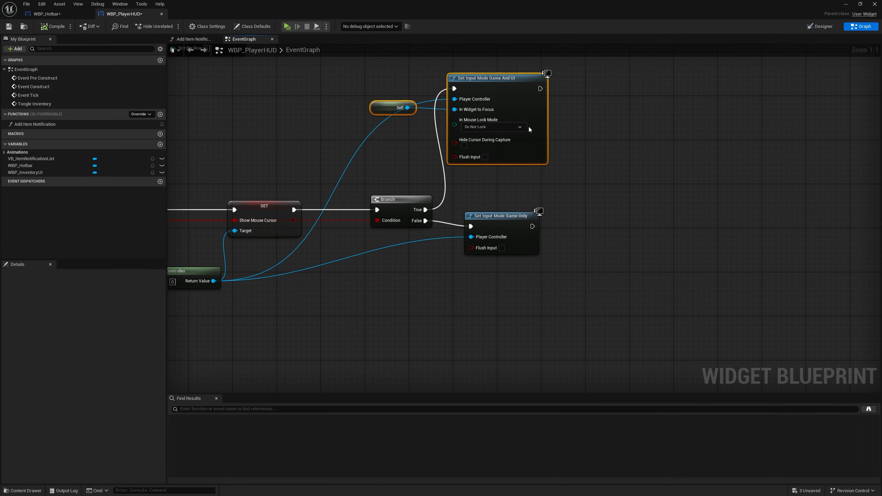
right_drag(529, 128, 515, 131)
Add a Play Animation node for HotbarSlide, run it after Set Input Mode Game And UI, and line it up
click(4, 153)
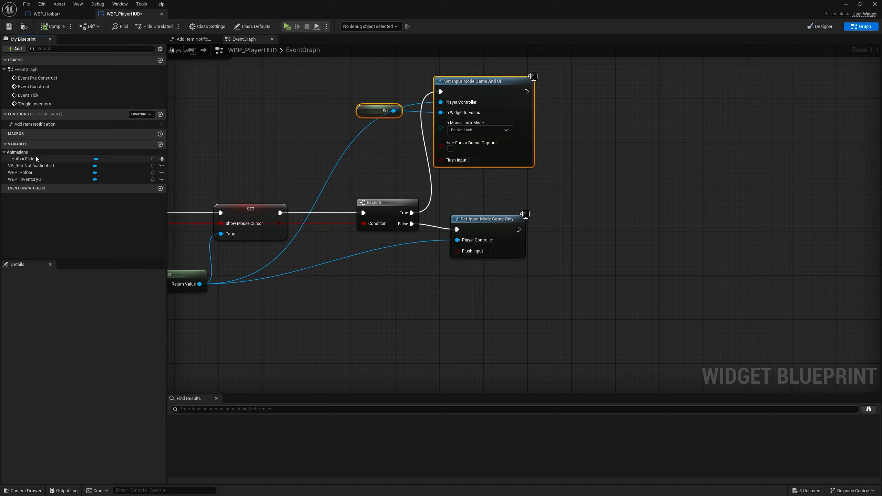
drag(36, 160, 588, 80)
text(play a)
key(Return)
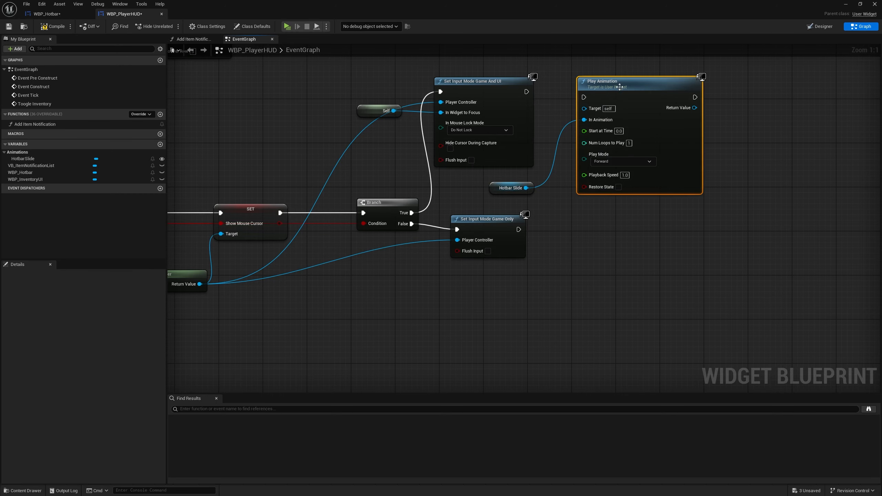
drag(526, 92, 584, 97)
right_drag(470, 178, 550, 209)
drag(426, 99, 557, 178)
right_drag(482, 196, 579, 185)
right_drag(507, 200, 588, 181)
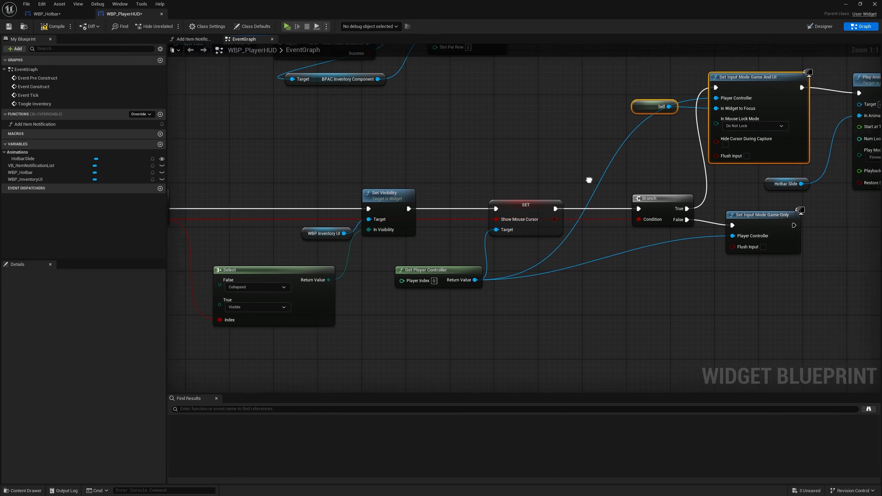
right_drag(736, 174, 509, 198)
drag(724, 134, 724, 129)
Duplicate the HotbarSlide Play Animation nodes, run the copy after Set Input Mode Game Only, and set its play mode to Reverse
scroll(664, 181, up, 1)
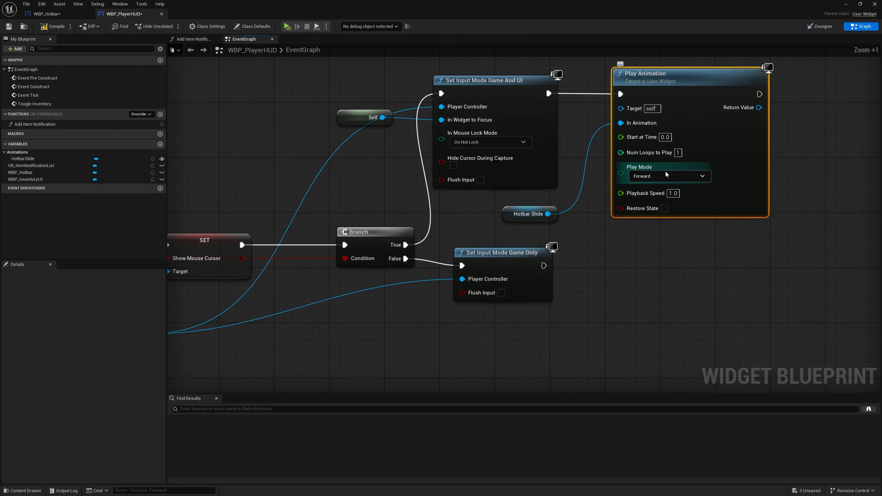
click(570, 208)
click(691, 80)
key(ctrl+c)
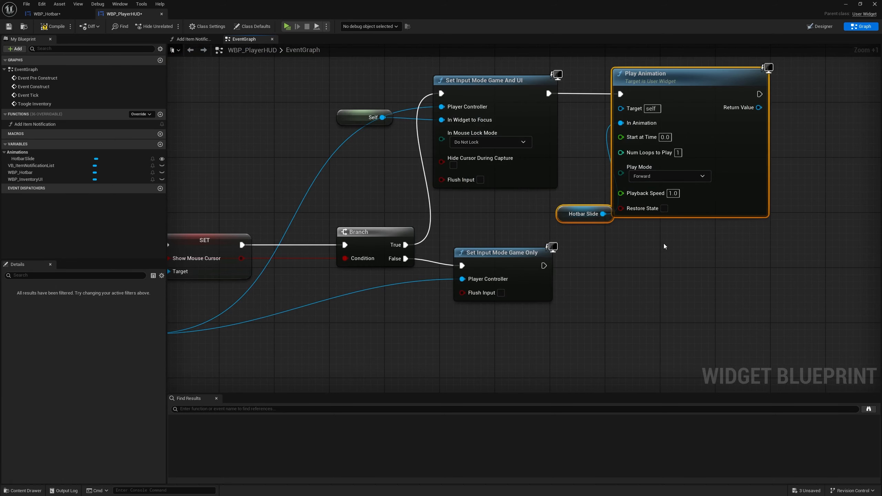
key(ctrl+v)
drag(677, 200, 678, 264)
drag(642, 287, 544, 265)
right_drag(544, 271, 530, 227)
click(647, 305)
click(639, 318)
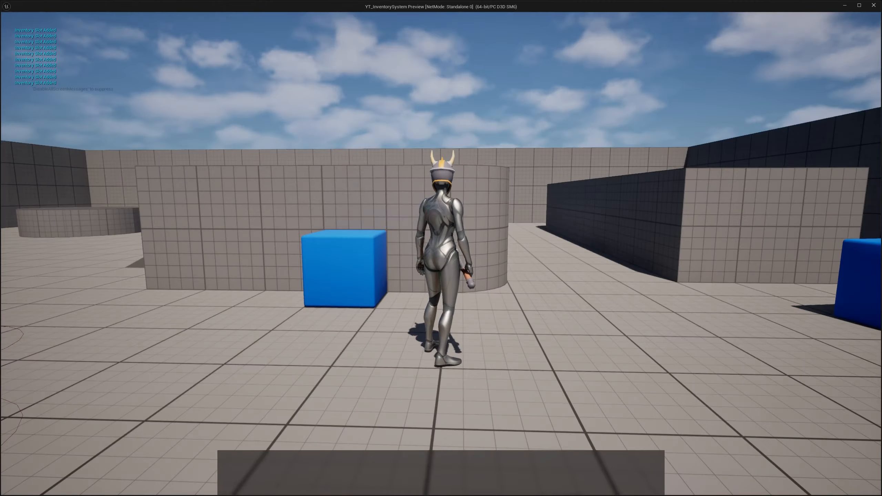
Test the hotbar slide in the game preview by repeatedly toggling the inventory while moving the character
key(i)
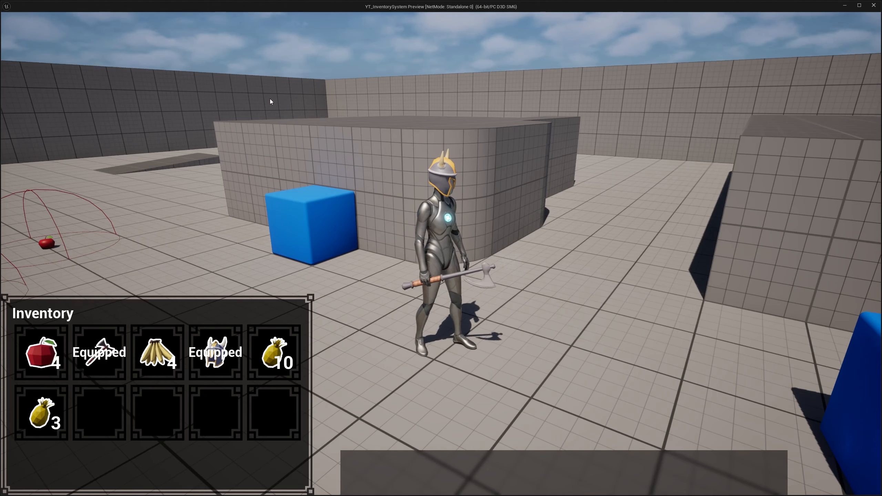
key(i)
key(i)
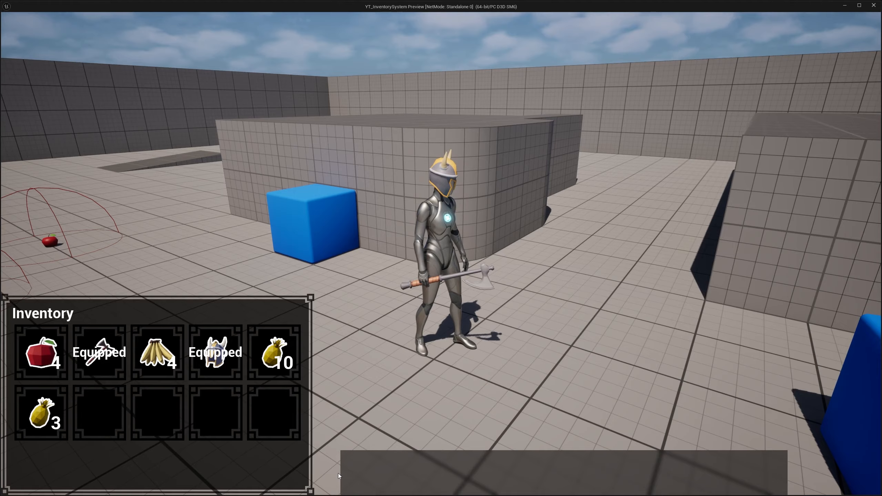
key(i)
key(i)
key(w)
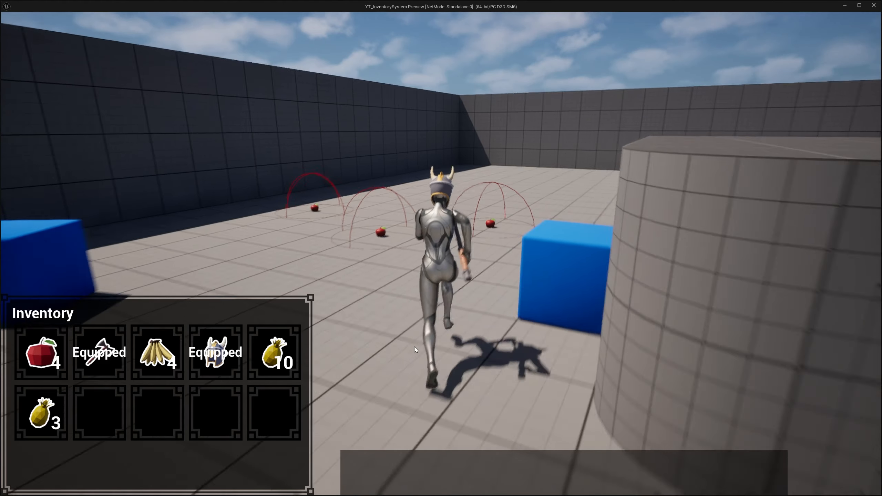
key(i)
key(i)
key(w)
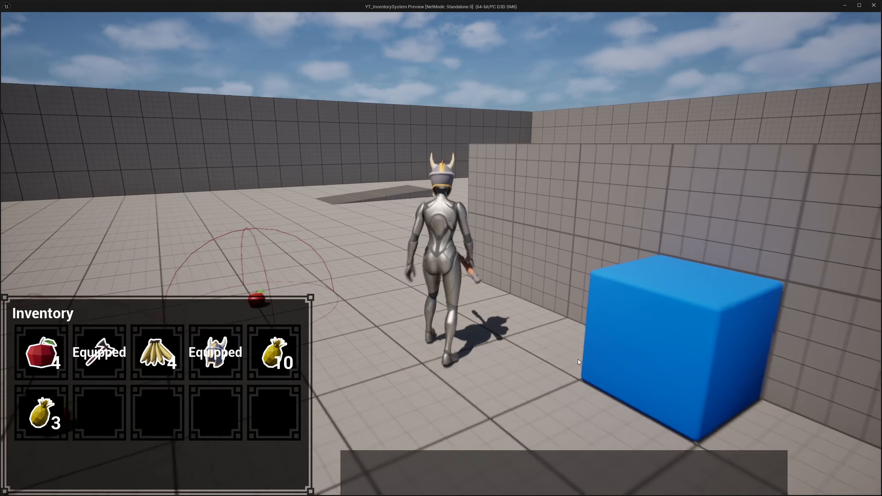
key(i)
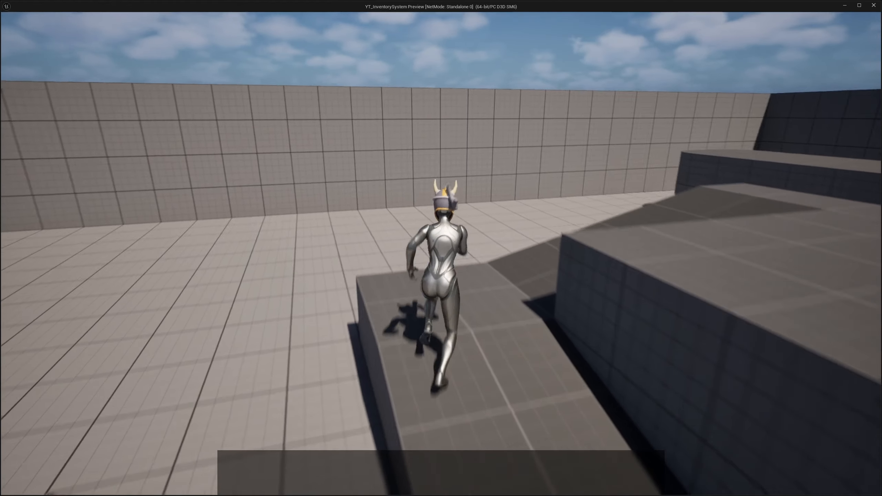
key(i)
key(i)
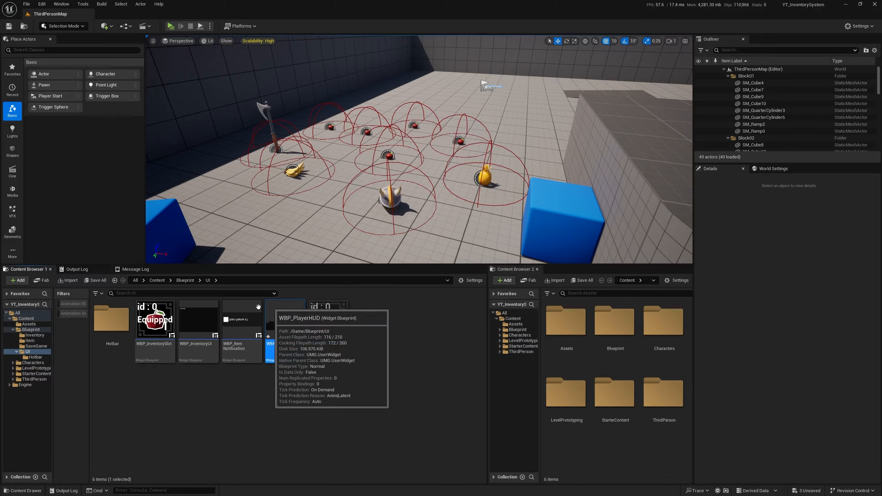
Create a User Widget blueprint named WBP_HotbarSlot in the Hotbar folder and open it
double_click(111, 320)
right_click(274, 297)
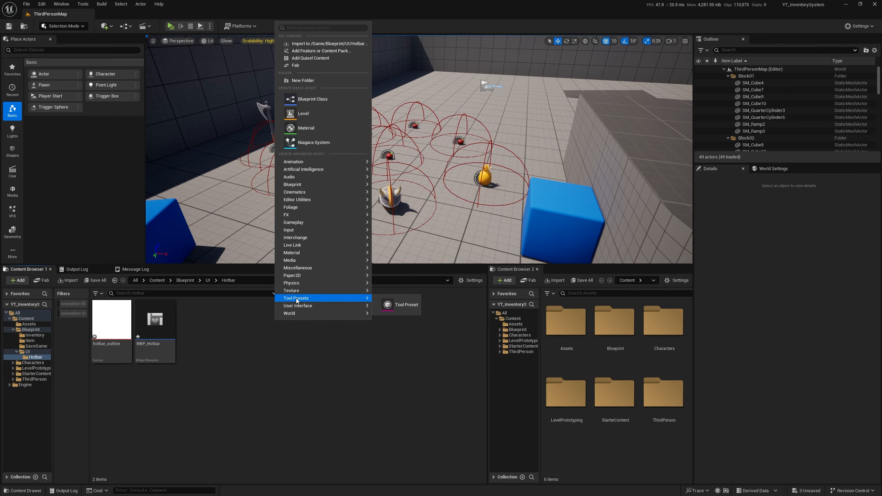
mouse_move(346, 306)
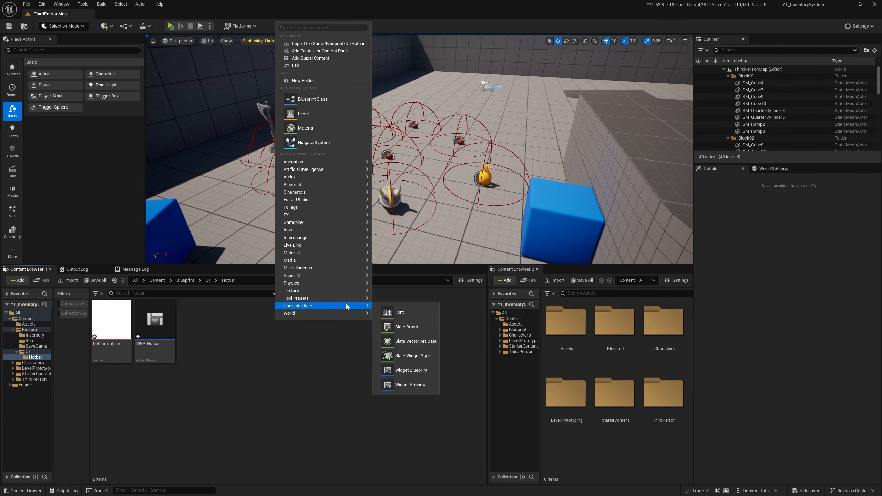
click(412, 372)
click(363, 203)
text(W)
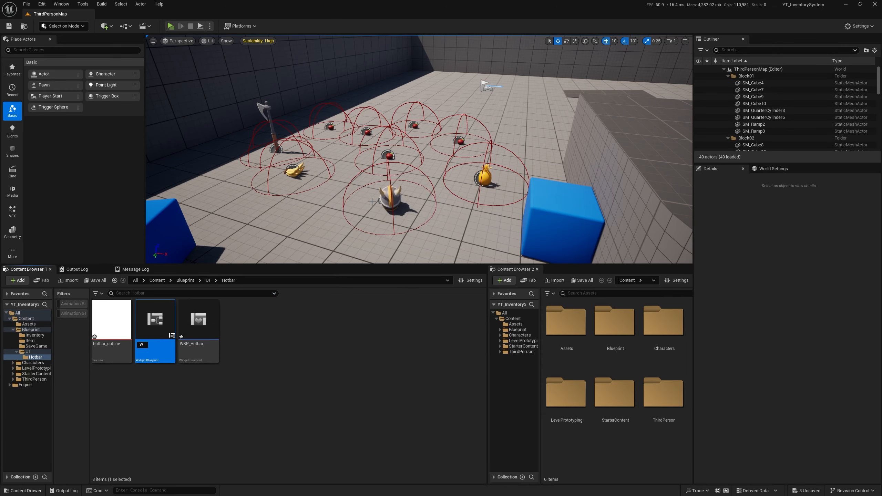
text(BP_HotbarSlot)
key(Return)
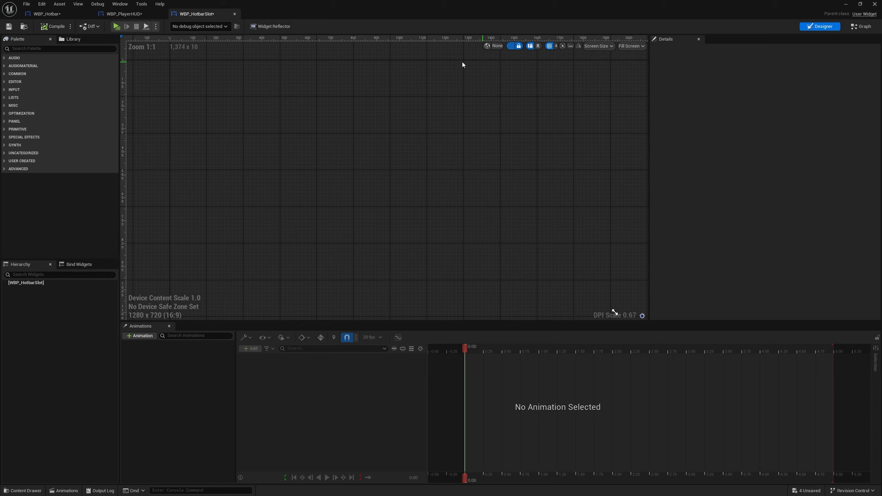
Switch the WBP_HotbarSlot preview size to Desired and add a Size Box as the root widget
click(641, 48)
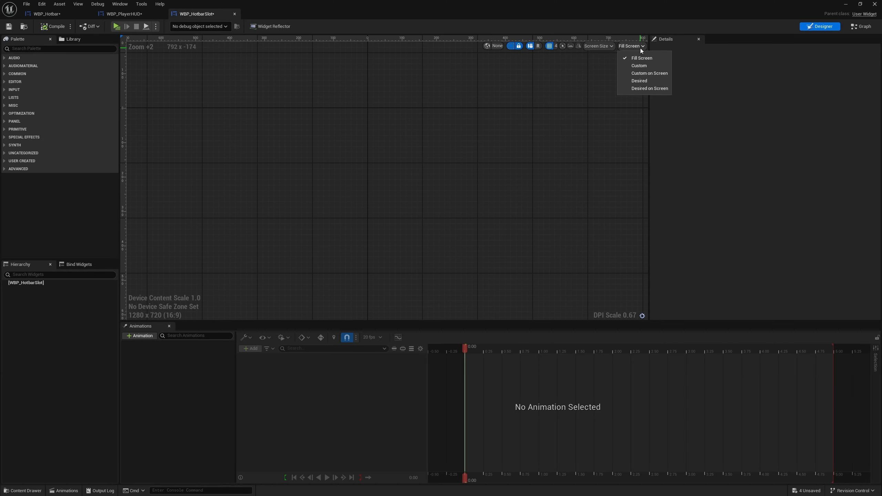
click(641, 81)
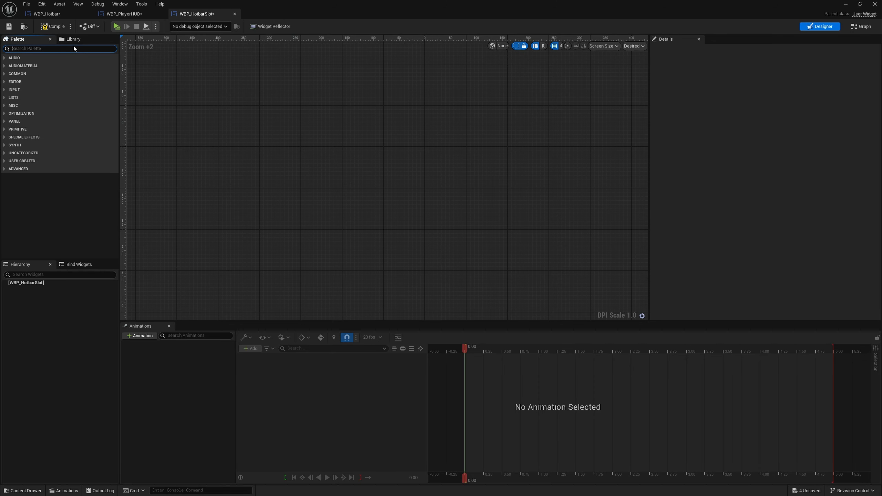
text(size)
drag(74, 65, 202, 131)
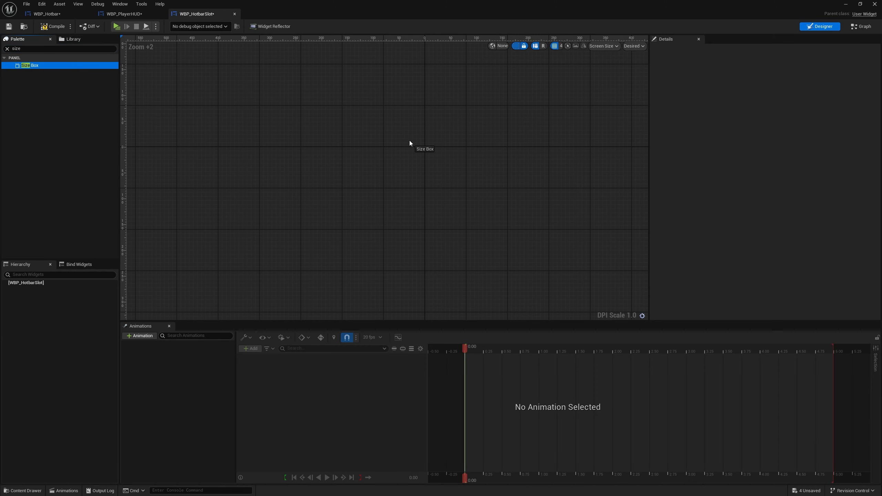
drag(90, 291, 44, 284)
click(58, 289)
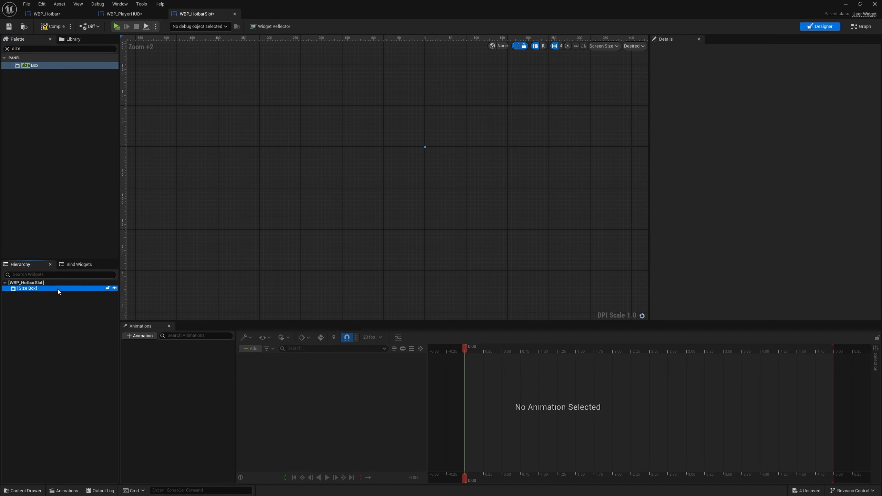
Enable the width and height overrides on the root Size Box and set them to 100 and 90
scroll(579, 67, up, 5)
click(660, 83)
click(660, 93)
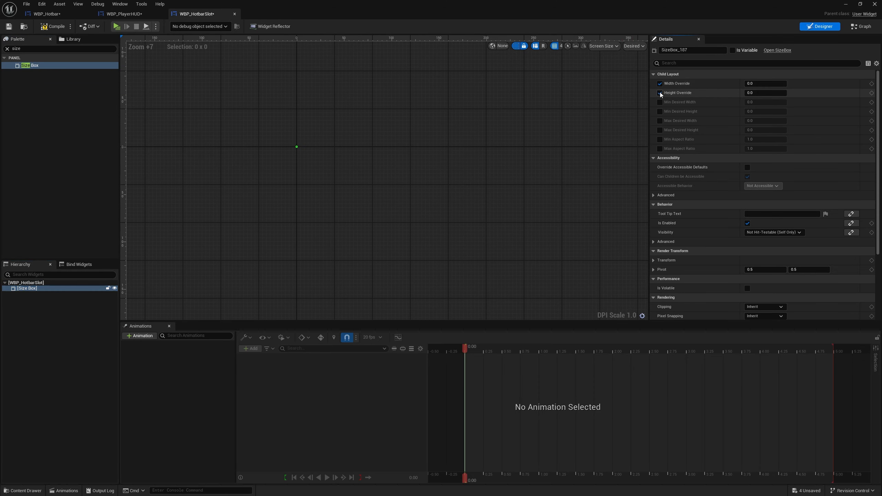
click(758, 83)
text(10)
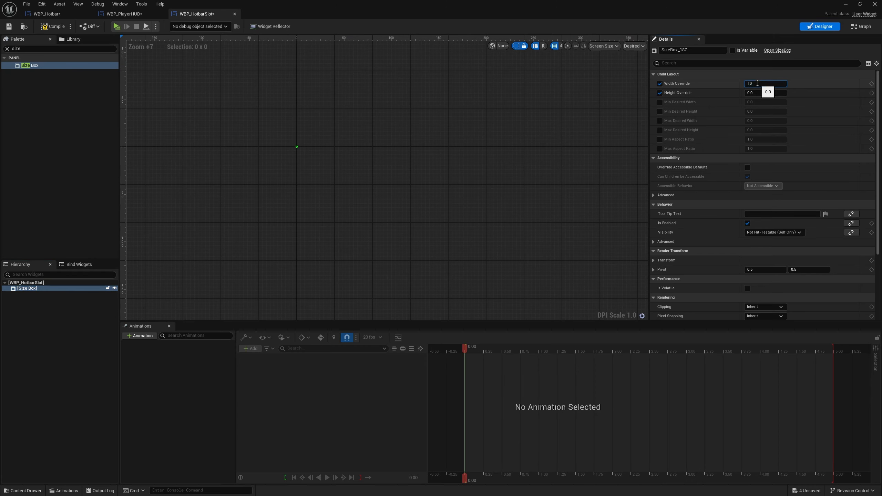
text(0)
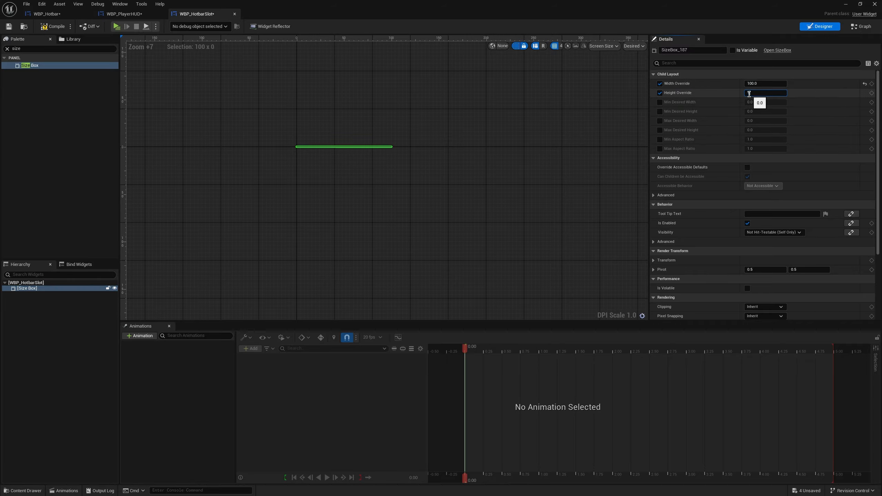
click(750, 93)
text(90)
key(Return)
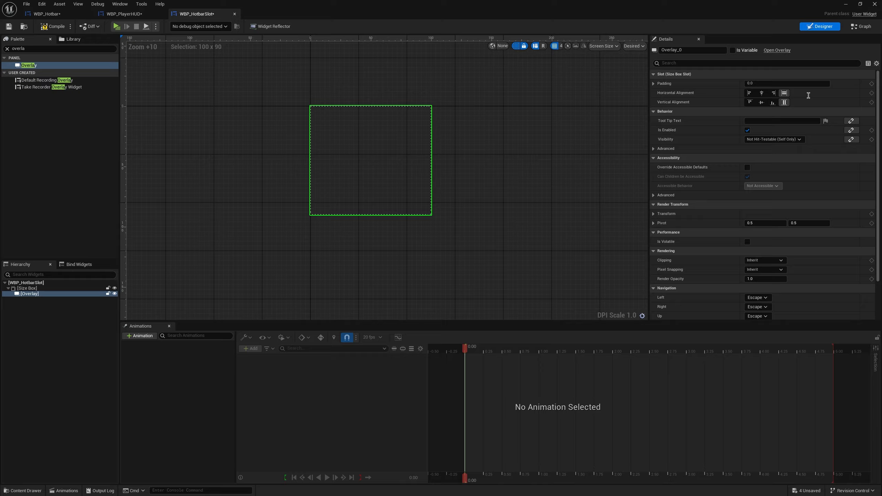
Add an Image inside the Overlay and set its horizontal and vertical alignment to fill
click(25, 49)
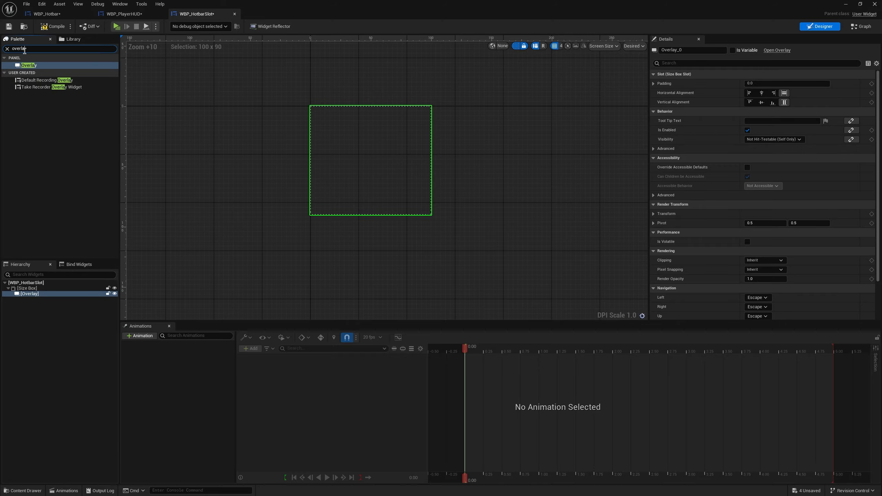
drag(41, 66, 344, 125)
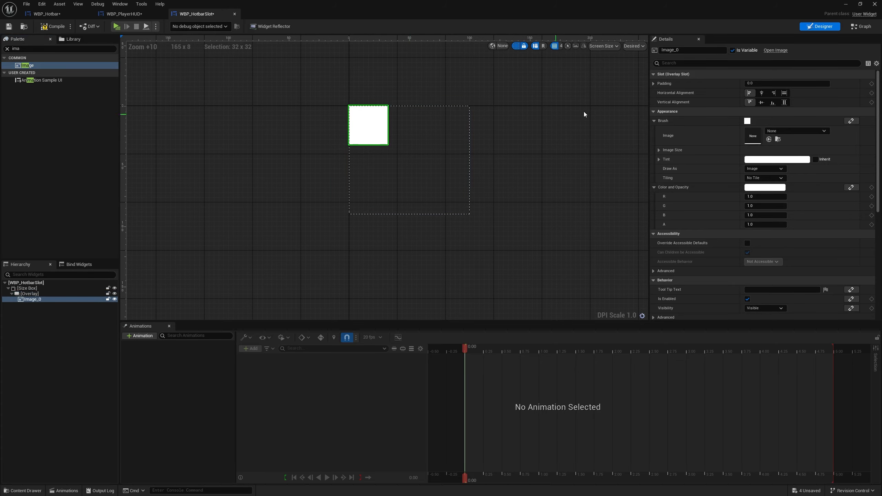
click(785, 93)
click(785, 102)
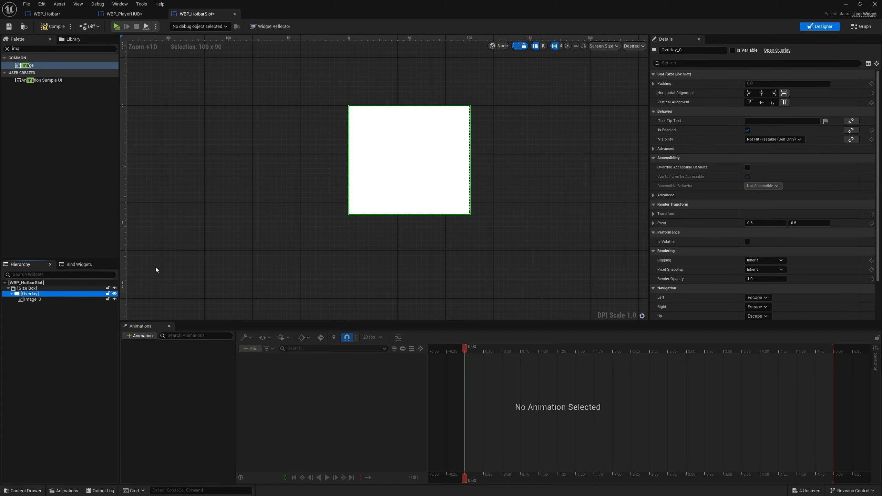
Set the Overlay's right padding to 10 within the root Size Box
click(30, 294)
click(654, 83)
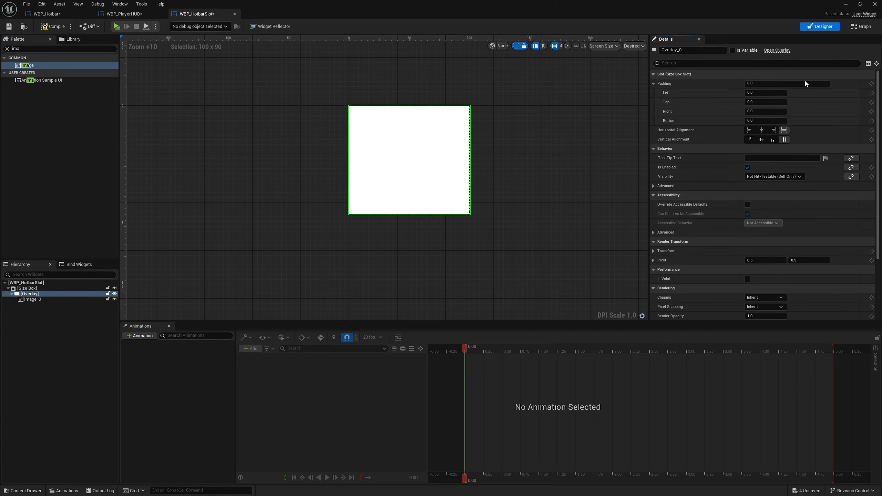
click(765, 112)
text(10)
key(Return)
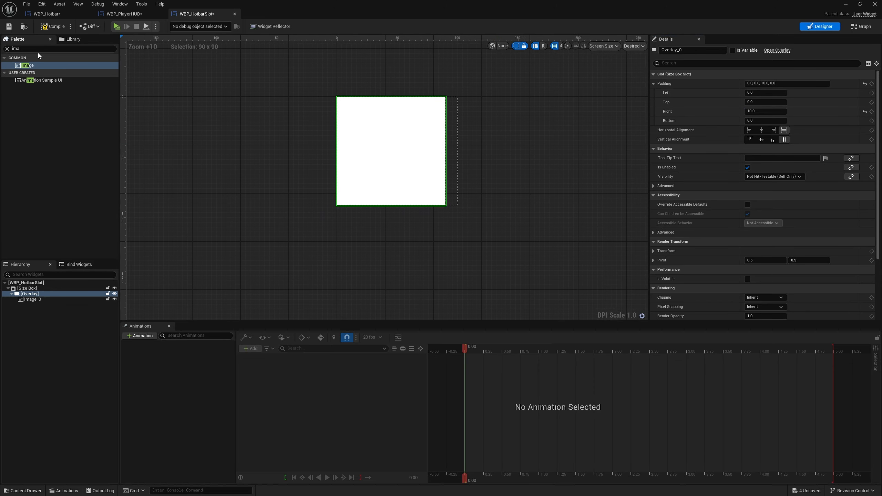
Add a second Size Box inside the Overlay and center it horizontally and vertically
text(size)
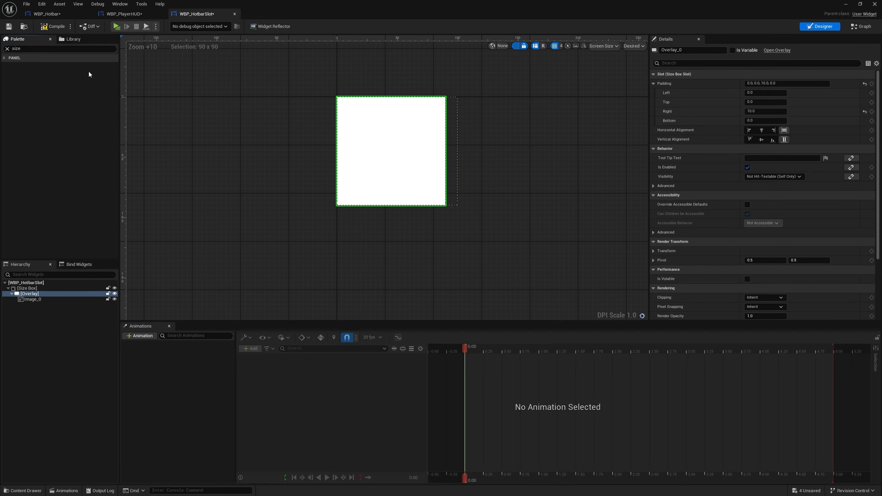
drag(87, 65, 52, 302)
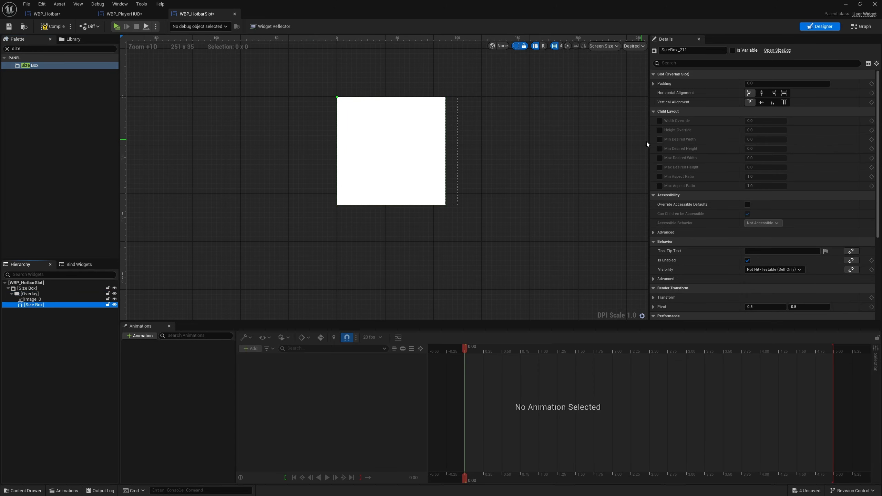
click(762, 102)
click(763, 93)
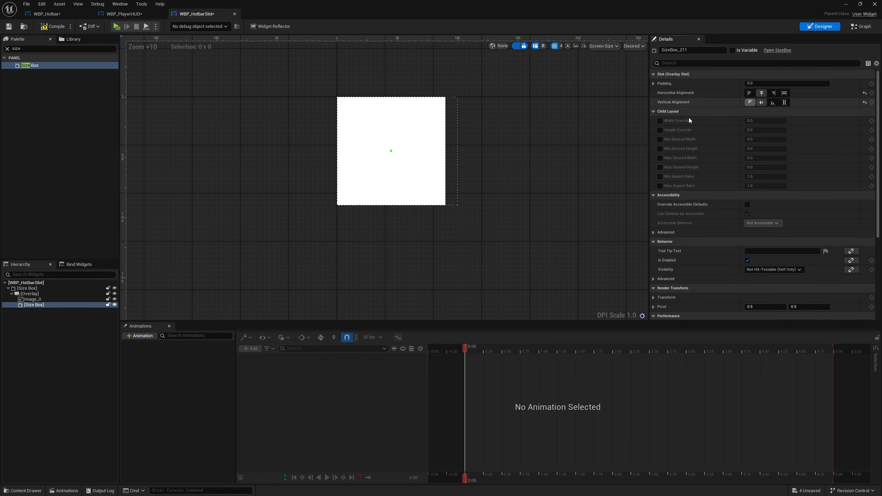
Enable the inner Size Box's width and height overrides and set both to 50
click(661, 130)
click(779, 121)
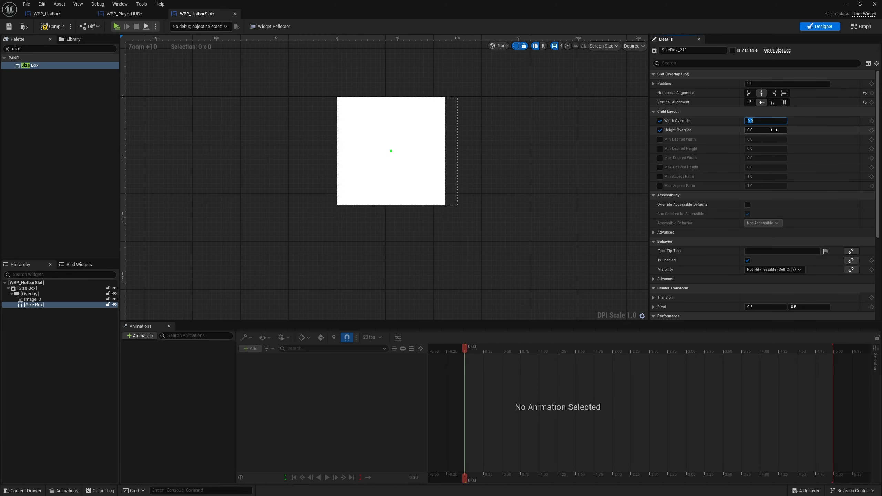
text(50)
key(Return)
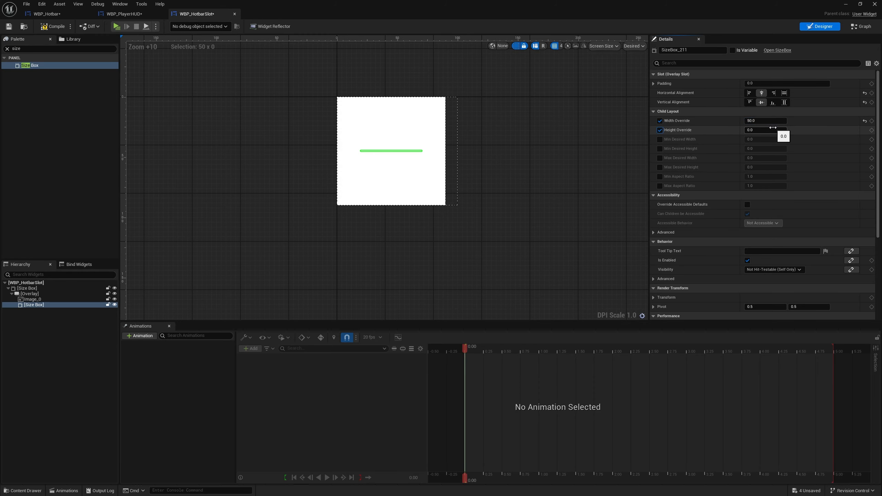
click(773, 128)
text(50)
key(Return)
Change the inner Size Box's width and height overrides to 60 each
click(776, 120)
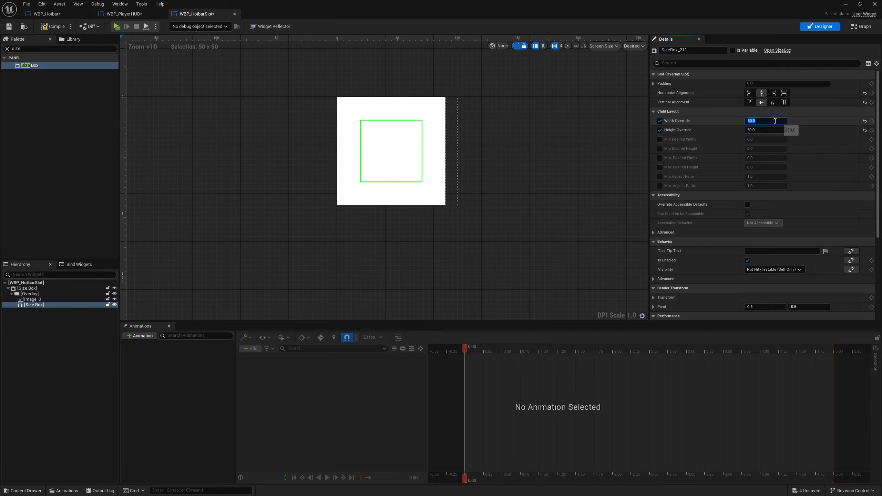
text(60)
key(Tab)
text(60)
key(Return)
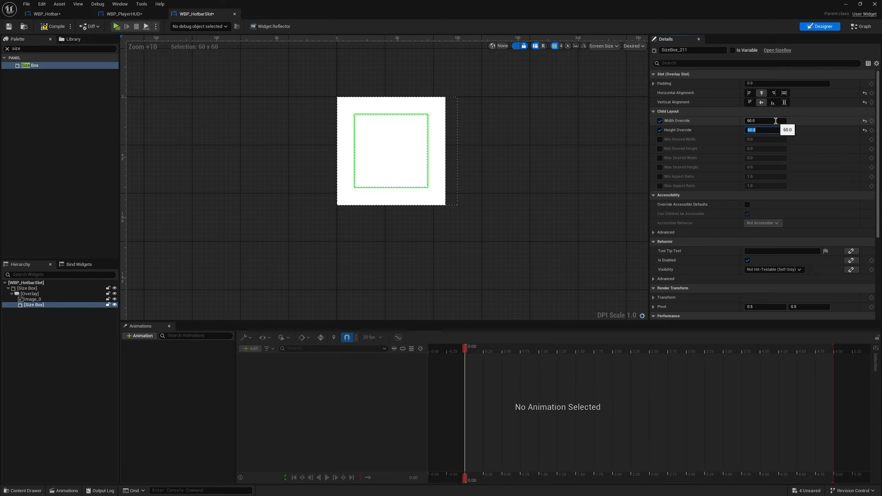
Add an Image widget inside the inner 60 by 60 Size Box
scroll(435, 124, up, 3)
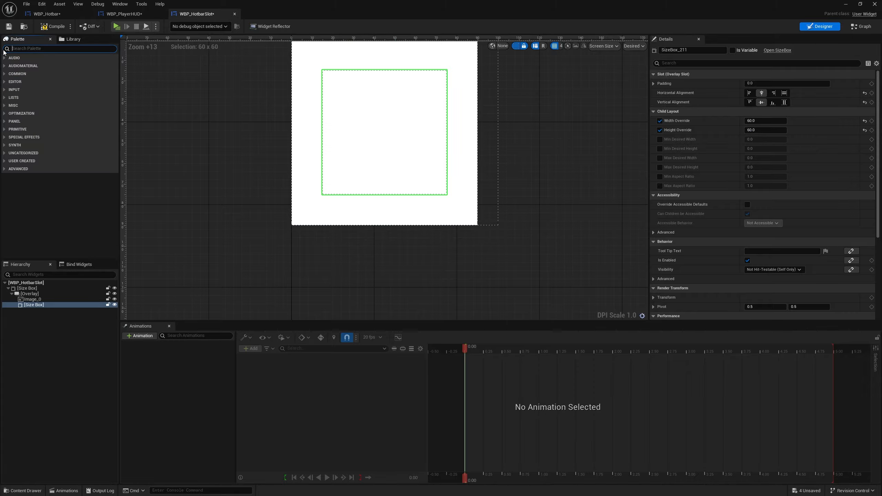
text(im)
drag(28, 65, 399, 118)
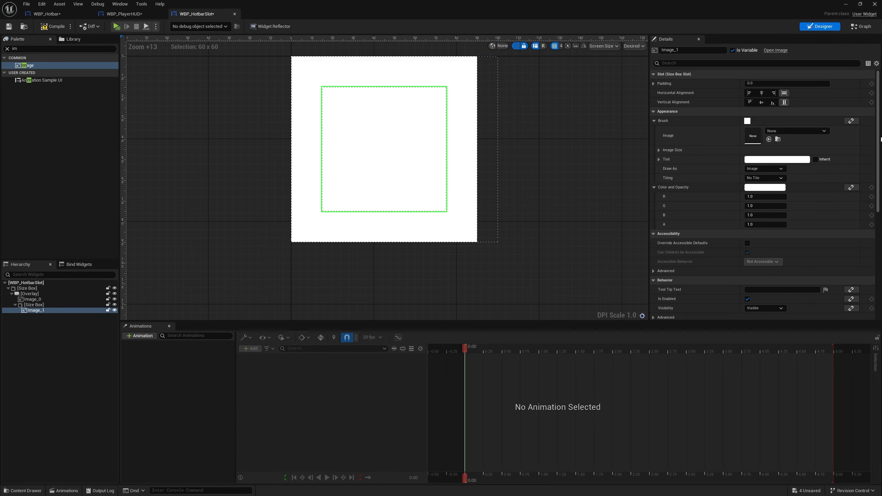
Tint the background Image_0 dark gray with RGB values of 0.046875 and an alpha of 0.75
click(458, 84)
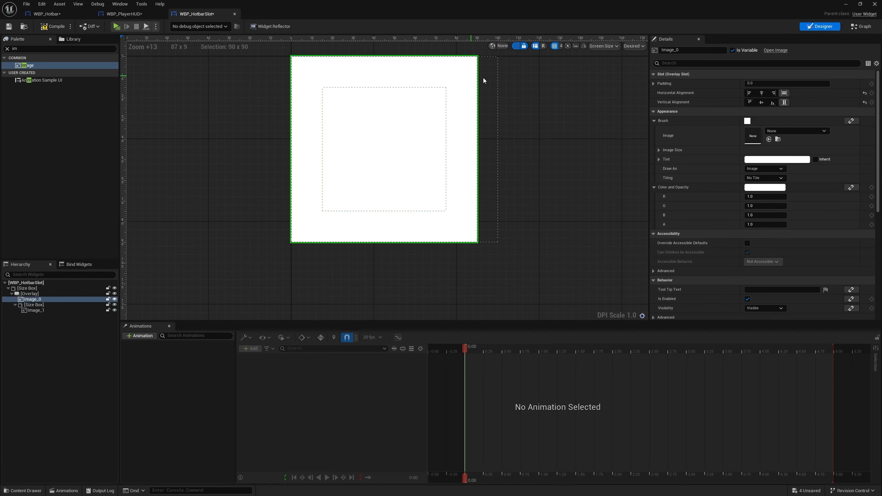
click(782, 160)
drag(733, 206, 731, 213)
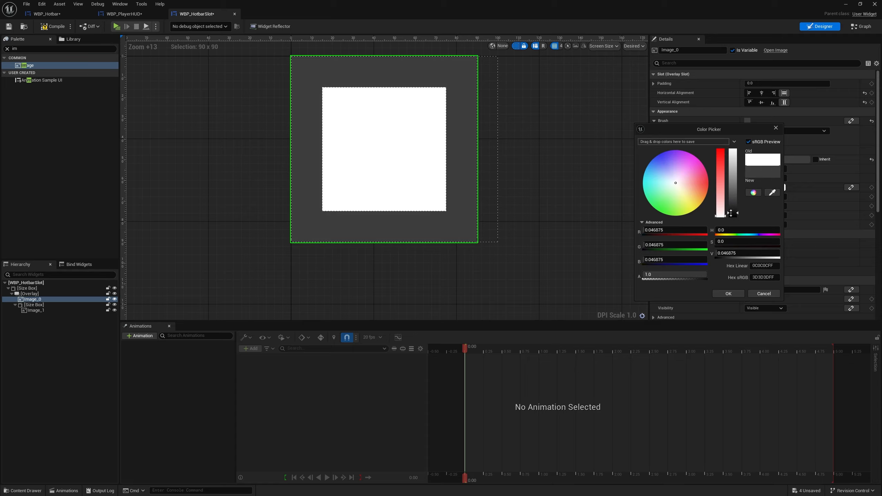
click(677, 274)
text(.75)
click(729, 294)
Set the brush image of the inner Image_1 to the Icon_Apple texture
scroll(531, 193, down, 2)
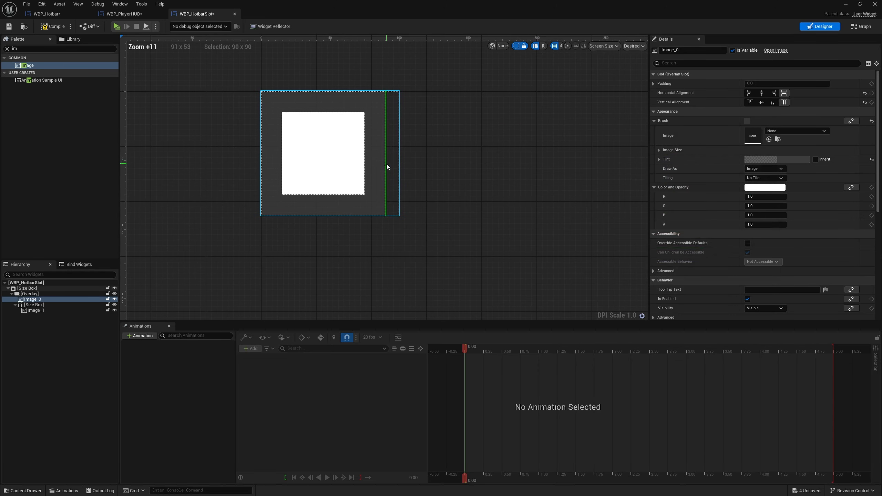
scroll(349, 163, up, 3)
click(321, 161)
scroll(360, 193, down, 2)
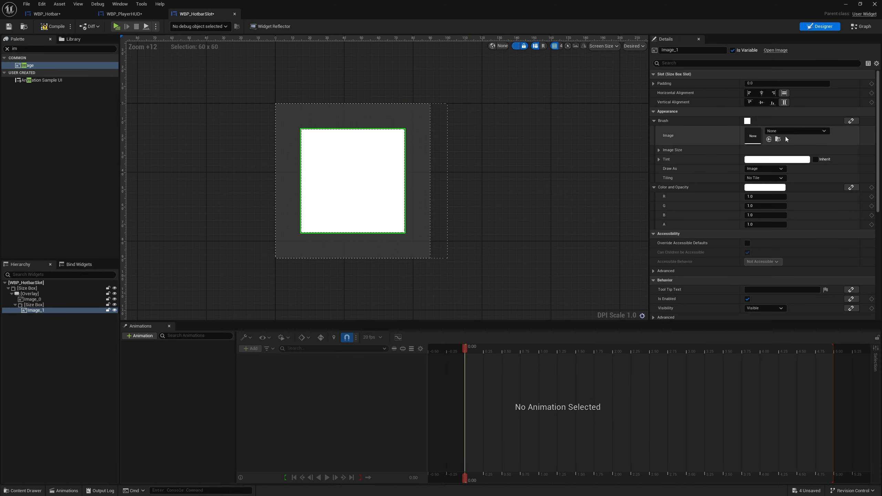
click(794, 131)
text(apple)
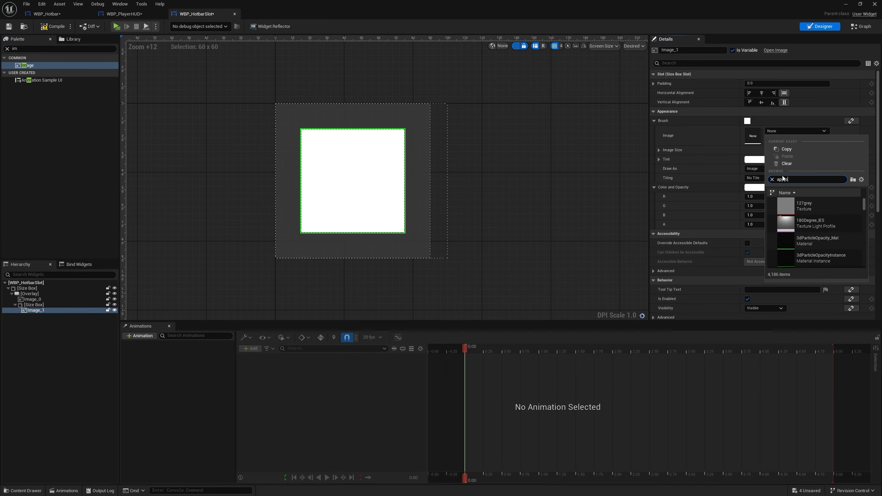
click(824, 206)
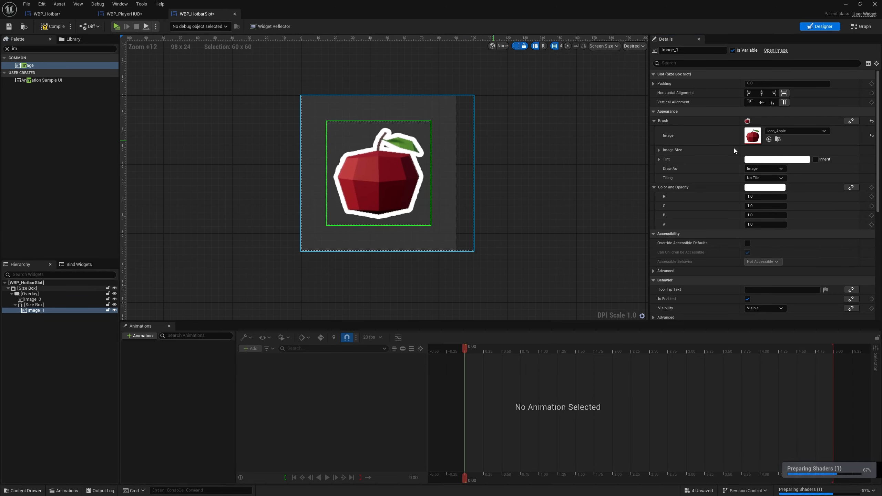
Rename the apple image widget to IMG_ItemIcon
scroll(408, 158, up, 3)
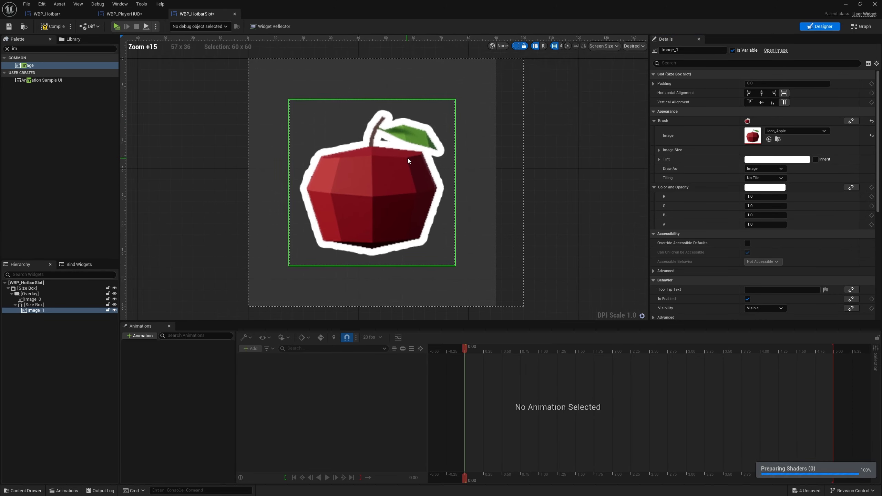
scroll(408, 158, down, 1)
key(F2)
key(BackSpace)
text(I)
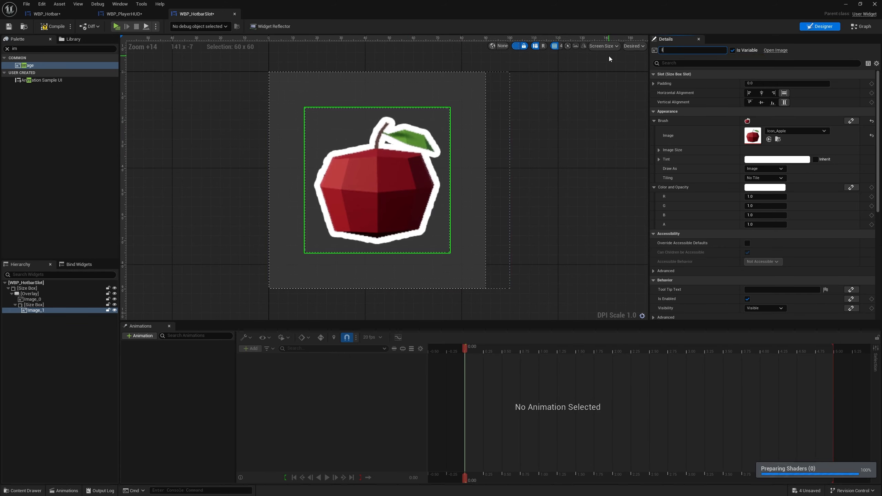
text(MG_ItemIcon)
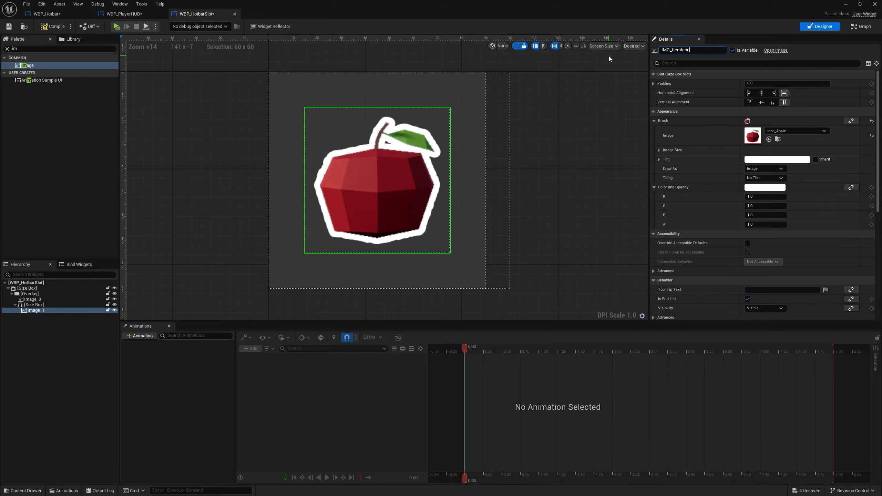
key(Return)
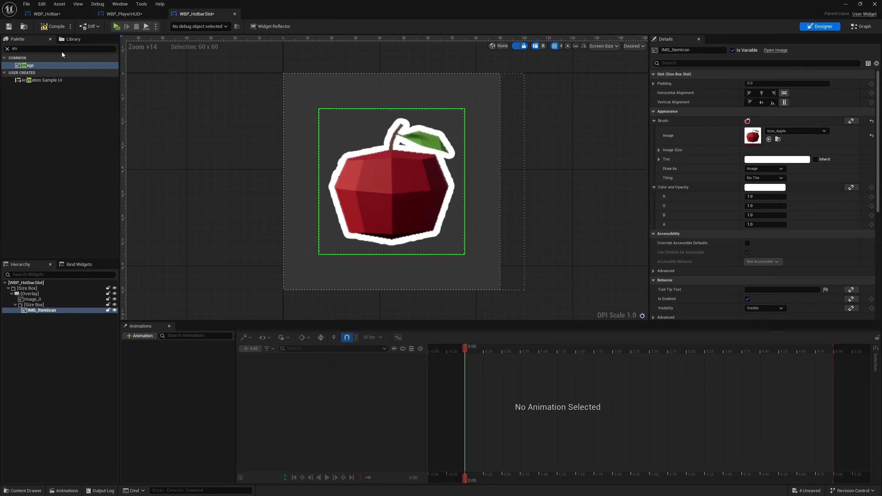
Add a Text widget to the Overlay and set its text to 1
text(te)
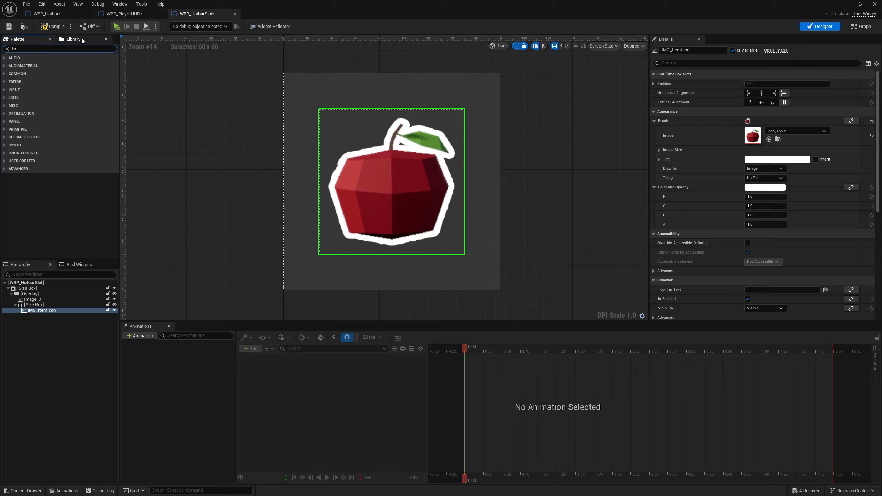
text(x)
drag(65, 69, 395, 106)
scroll(441, 139, down, 7)
right_drag(439, 144, 420, 151)
scroll(414, 149, up, 7)
click(774, 121)
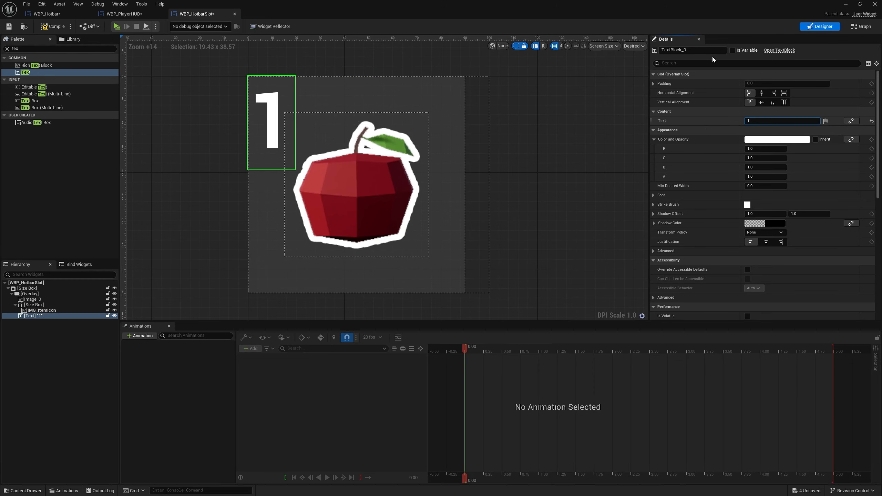
Make the new text block a variable and rename it TXT_SlotIndex
click(733, 50)
click(692, 50)
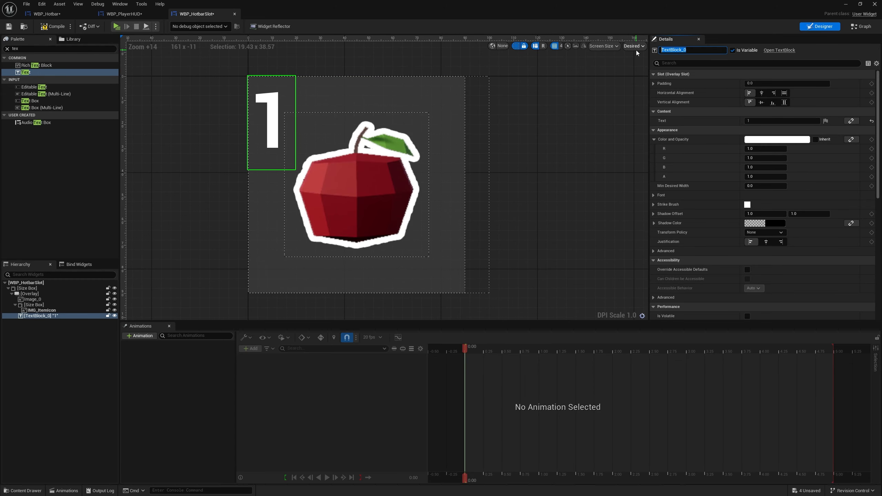
key(BackSpace)
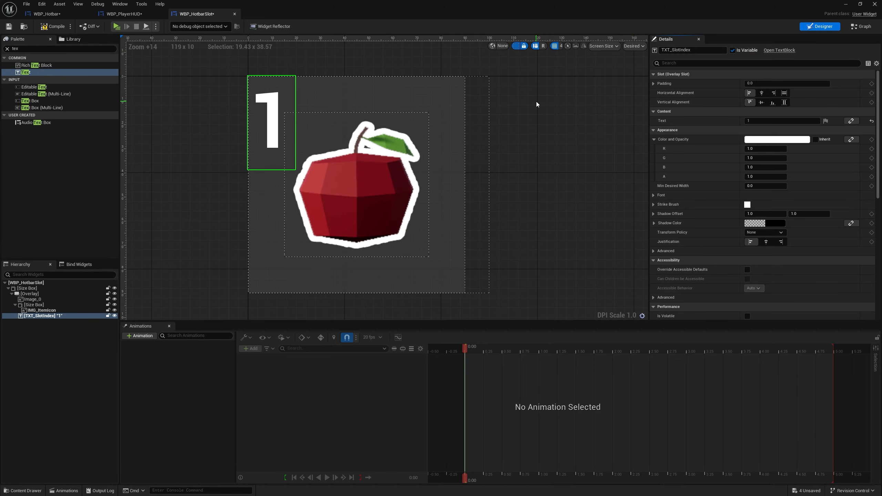
Change the font typeface of TXT_SlotIndex to Regular
scroll(537, 105, down, 2)
click(653, 195)
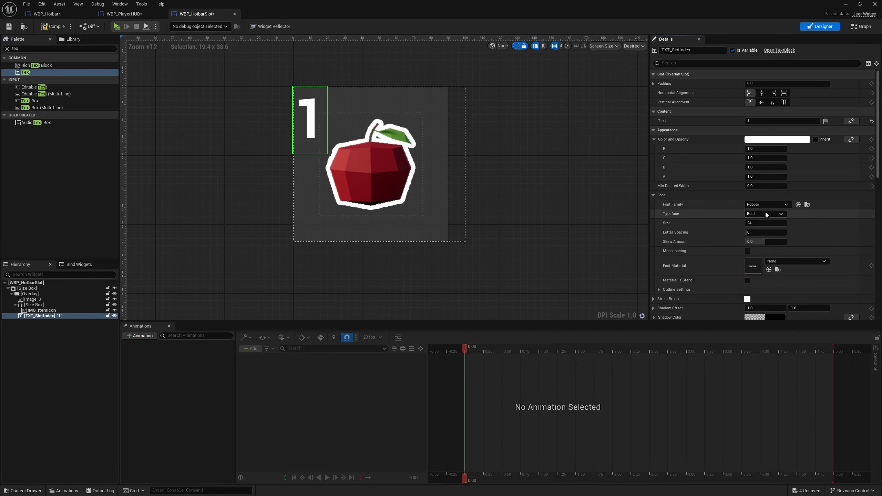
click(765, 214)
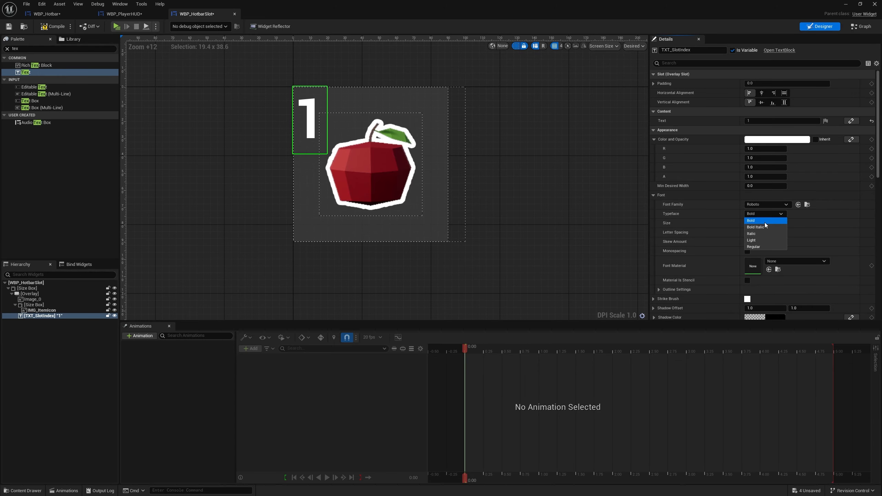
click(766, 248)
scroll(486, 174, up, 2)
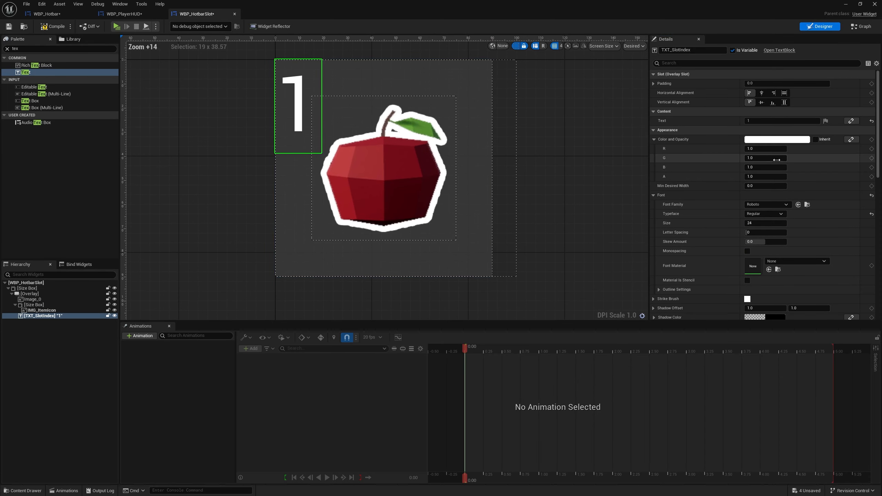
Set the opacity of the slot index text to 0.75 alpha and its font size to 20
click(777, 140)
click(677, 291)
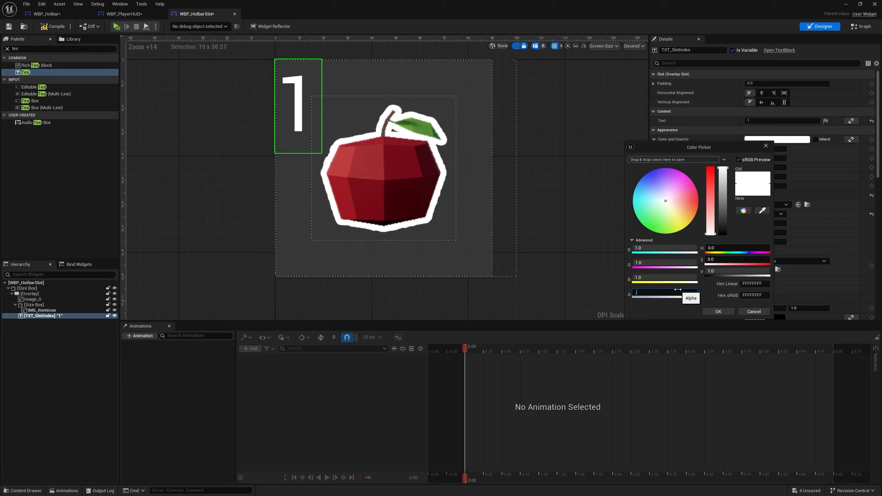
click(719, 312)
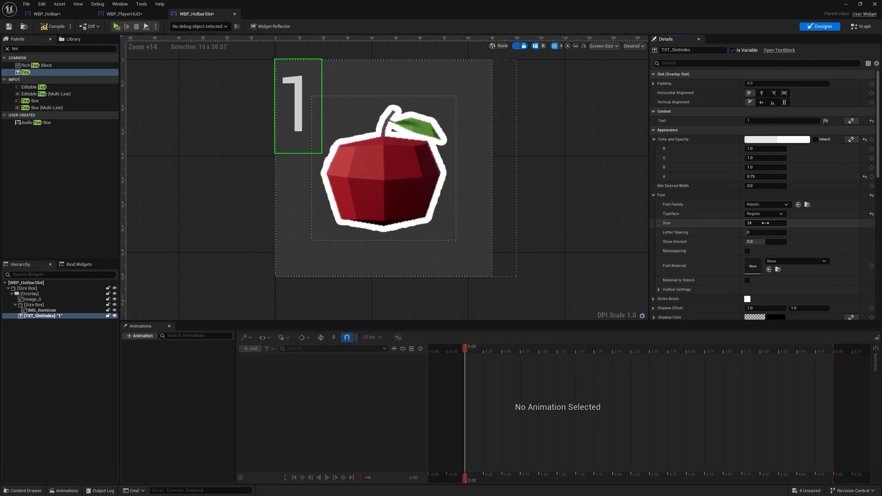
click(765, 222)
text(20)
key(Return)
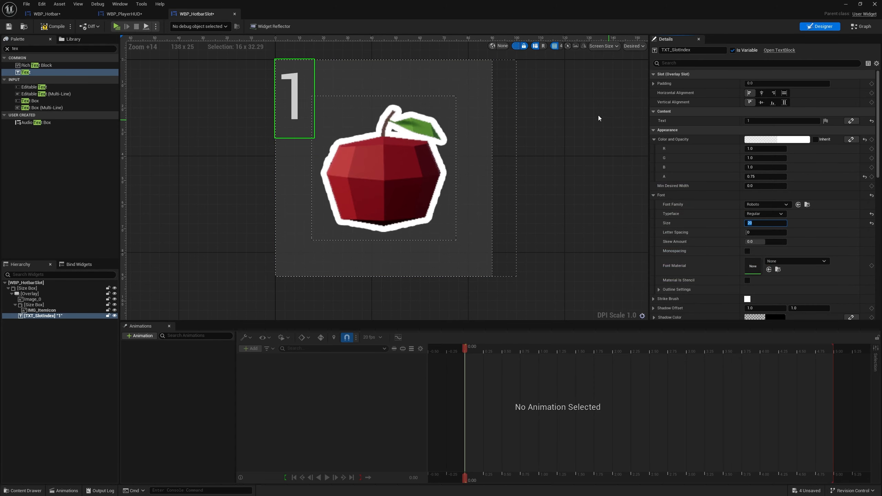
Set the slot index text's left and top padding to 5
click(654, 84)
click(743, 93)
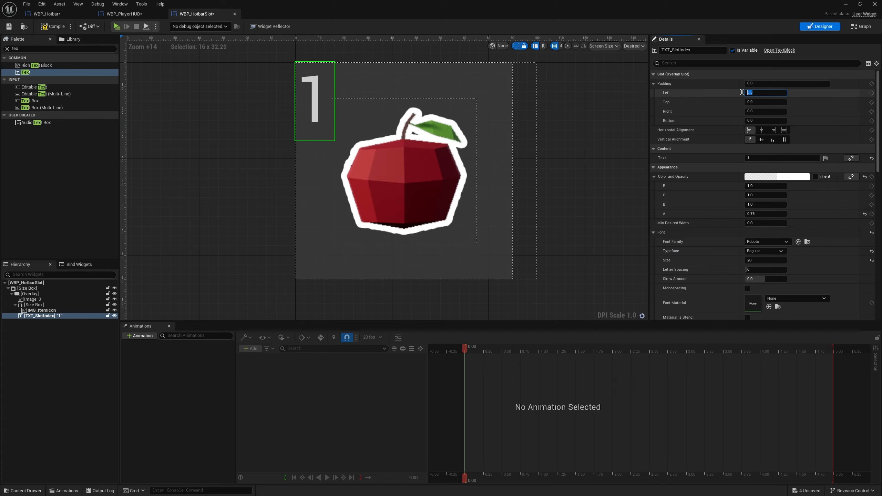
text(5)
key(Tab)
text(5)
key(Tab)
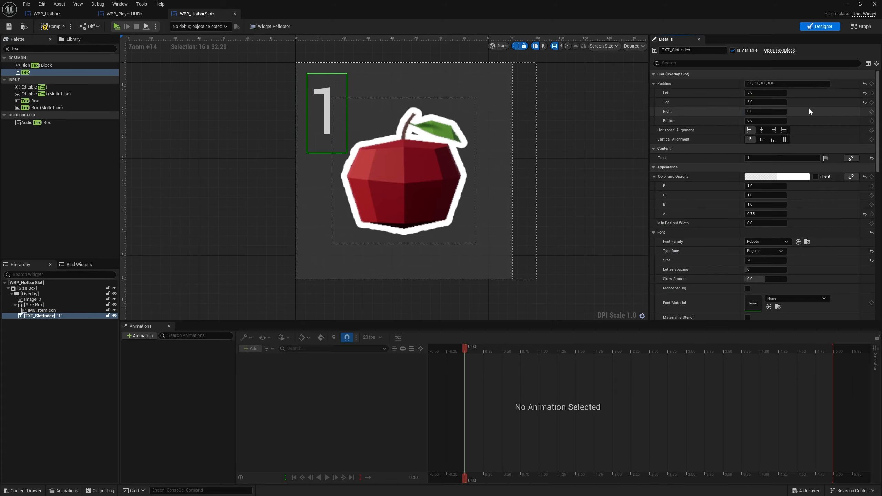
Add a new Image widget to the Overlay and make it fill the slot both vertically and horizontally
scroll(365, 127, down, 1)
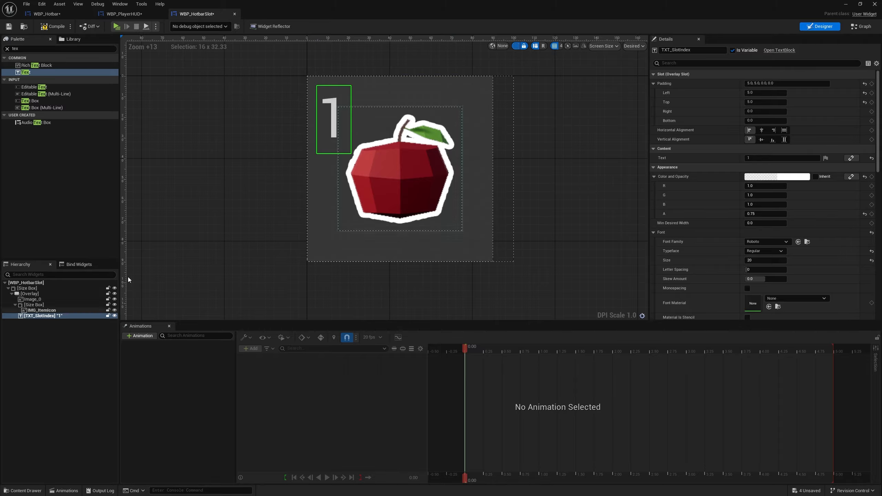
click(2, 51)
text(ima)
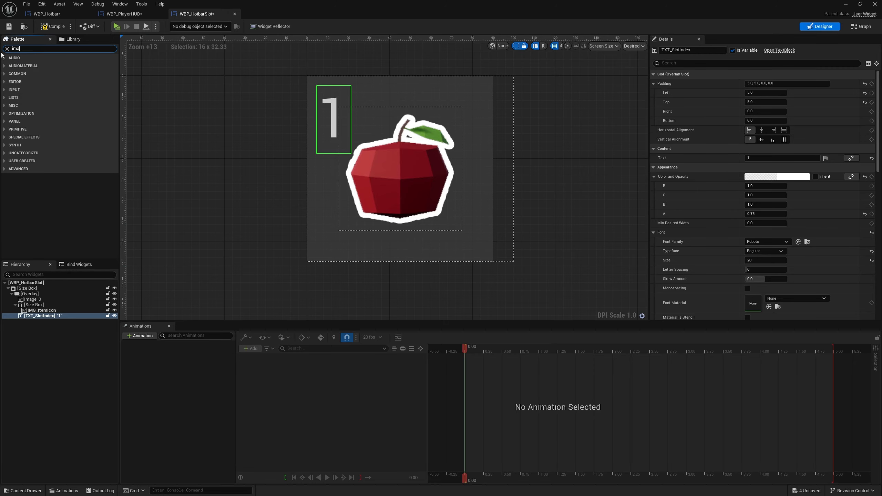
drag(59, 65, 812, 94)
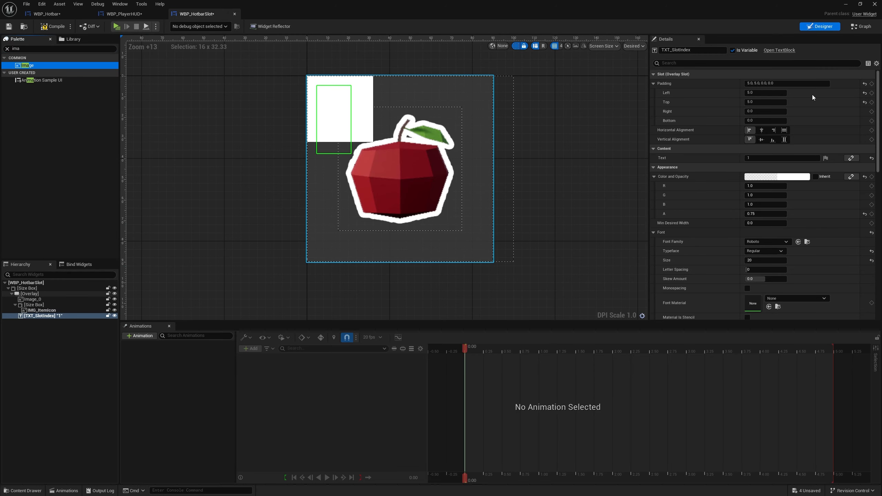
click(784, 139)
click(784, 130)
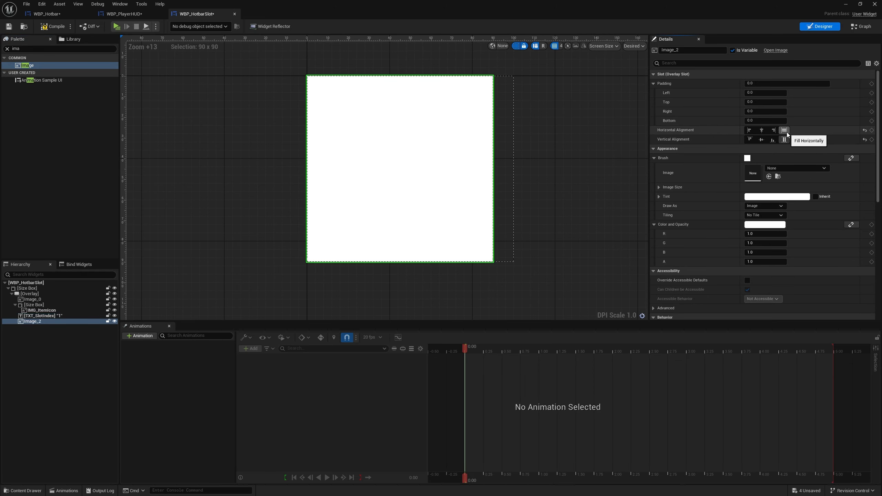